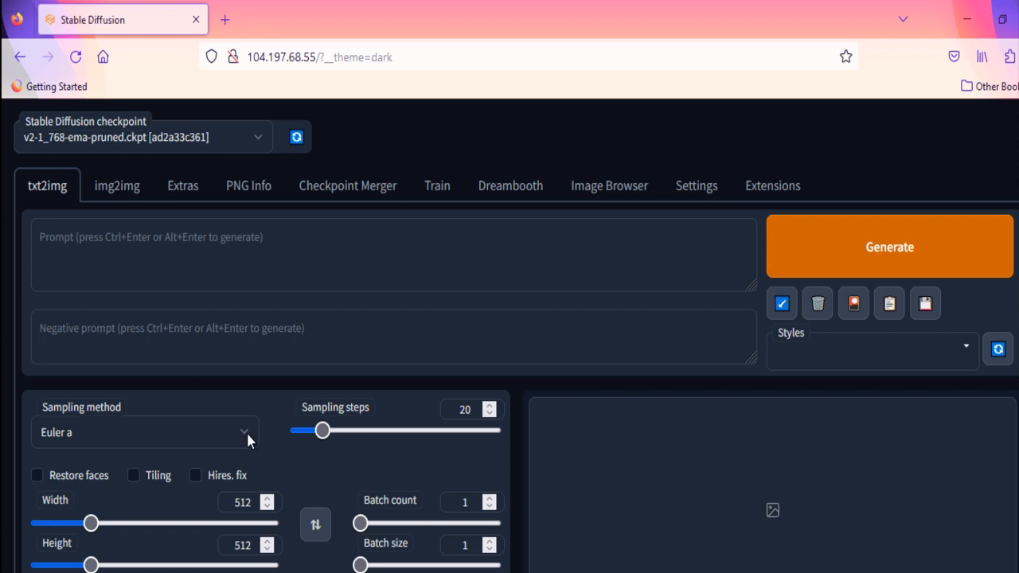
Step: Look over the txt2img settings and check which Stable Diffusion checkpoints are available
scroll(247, 433, down, 2)
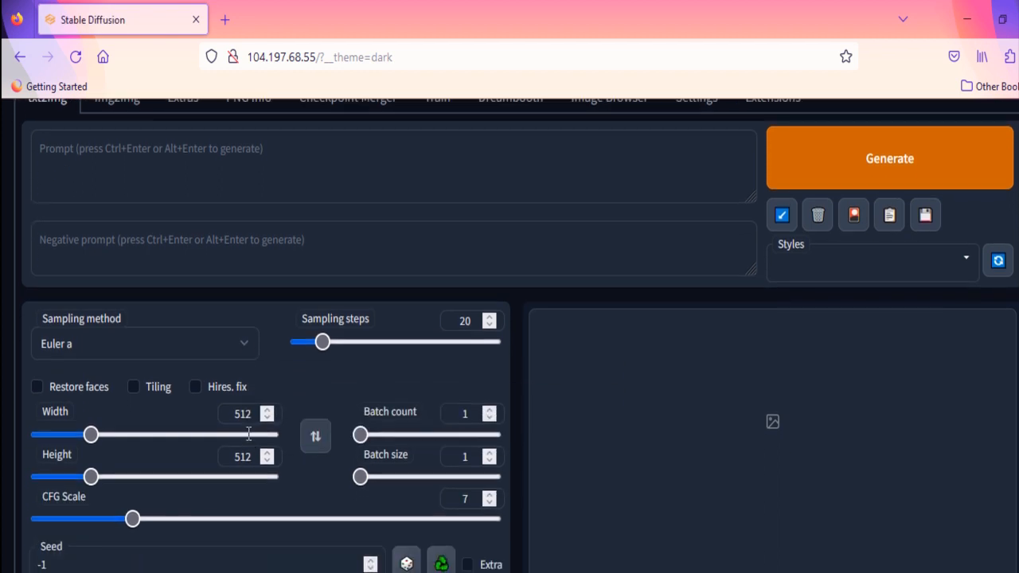
scroll(247, 440, up, 2)
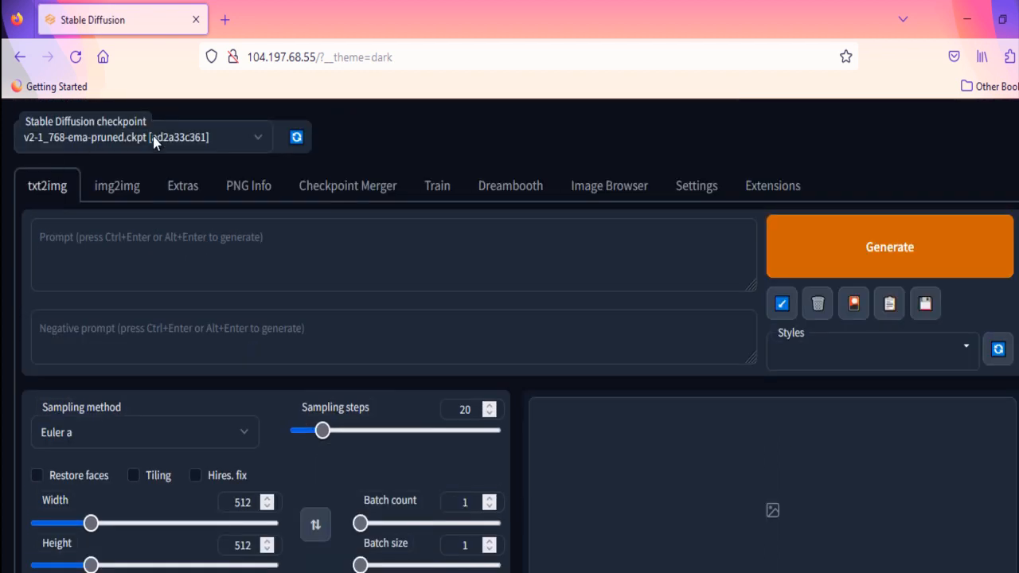
click(259, 140)
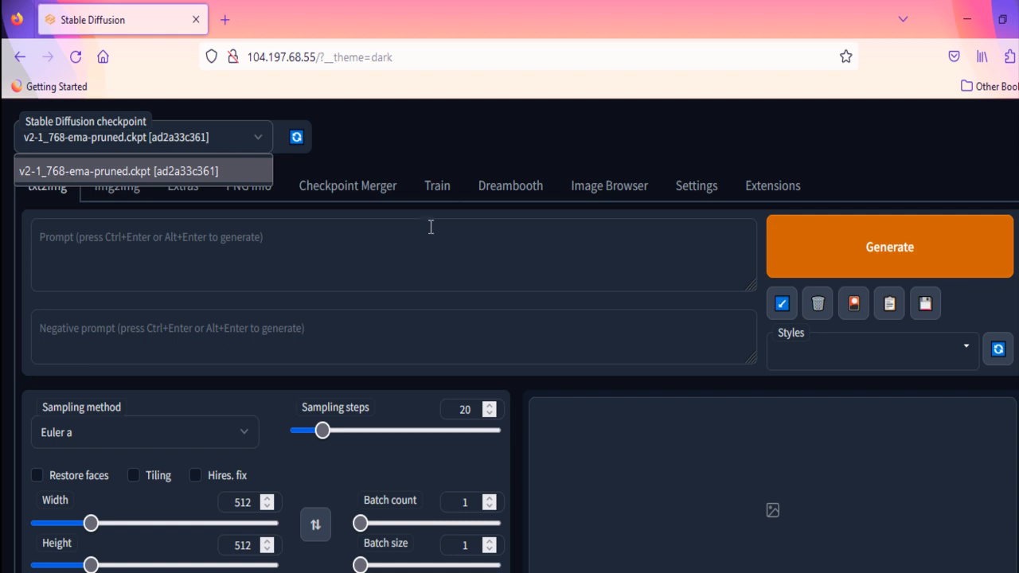
click(443, 153)
Step: Enter the prompt "a mini world in a crystal ball octane hyperdetailed" for text-to-image generation
click(232, 243)
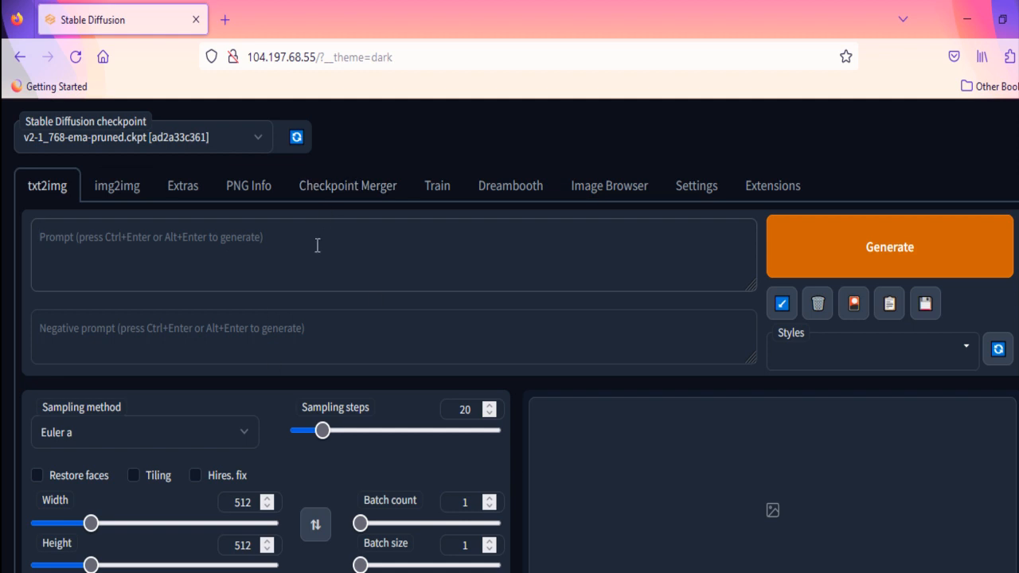
text(a mini wo)
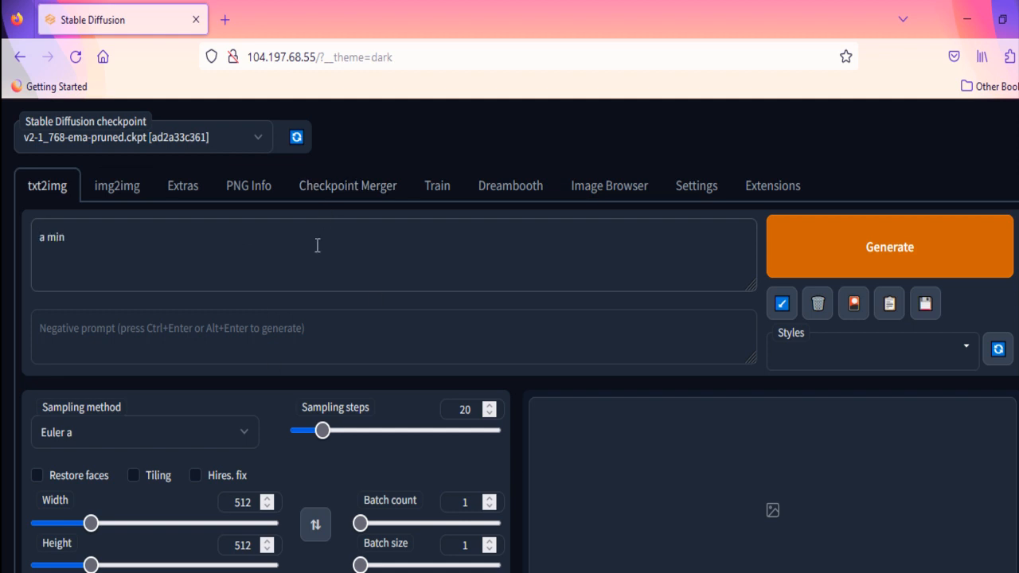
text(rld in a crystal ball octane hyperdetailed)
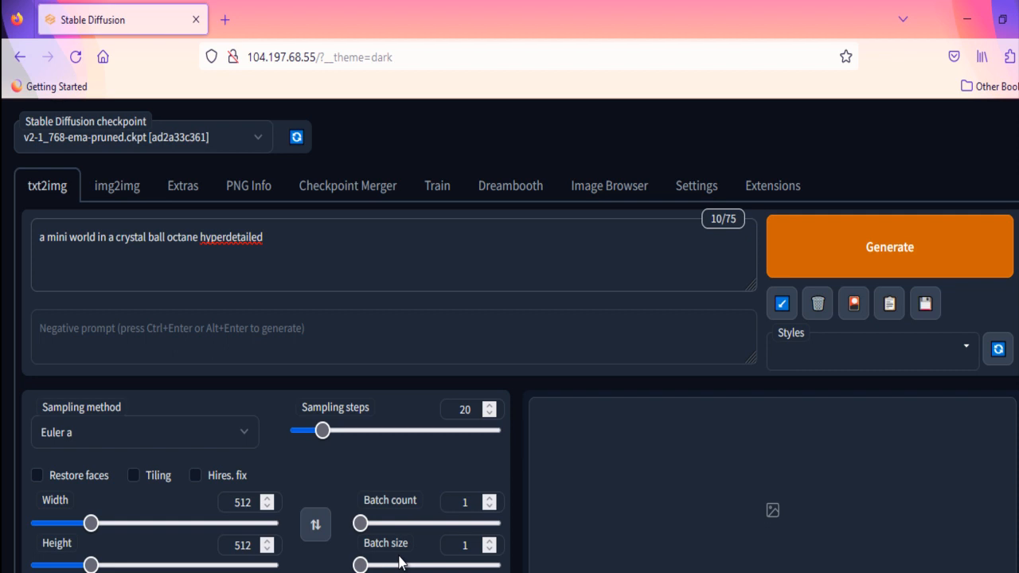
Step: Try an image width of 640 and return it to 512
scroll(399, 562, down, 2)
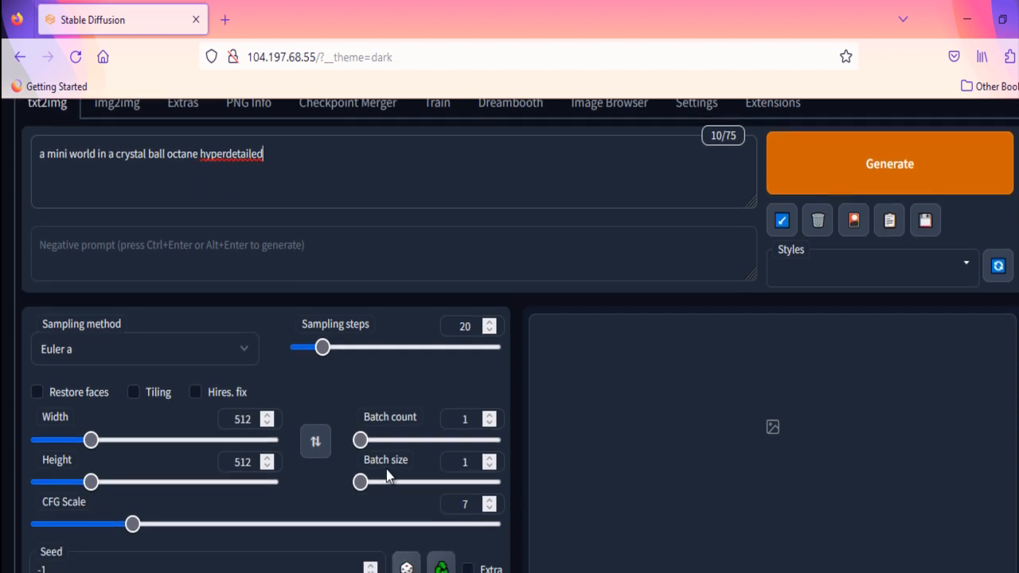
scroll(383, 477, down, 2)
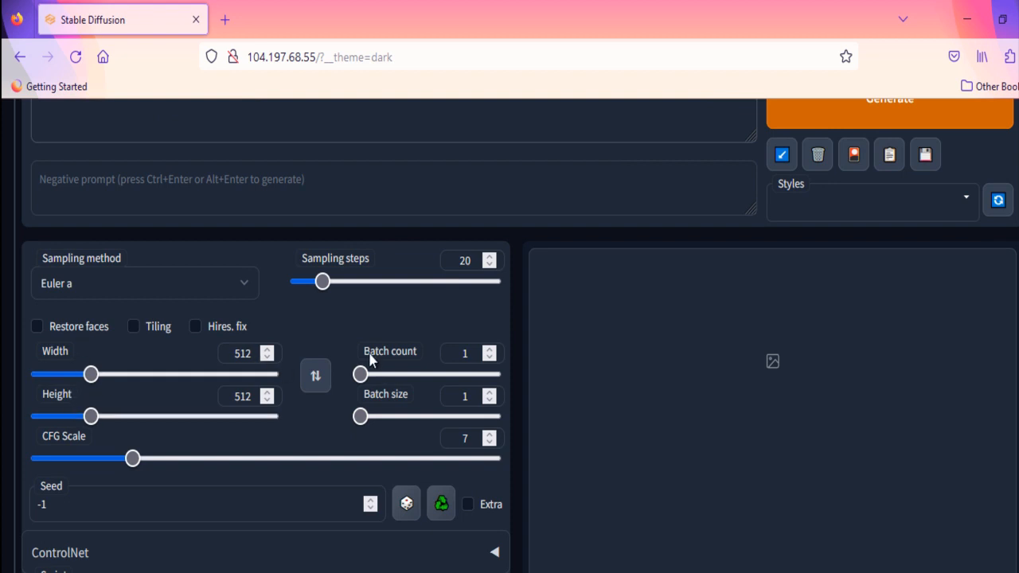
click(266, 352)
click(267, 352)
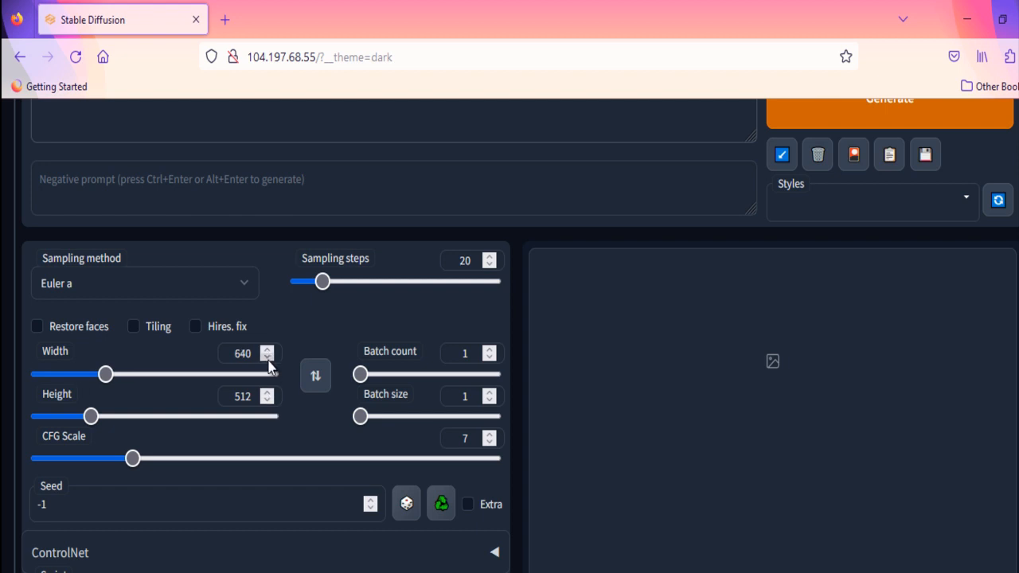
click(267, 358)
click(267, 358)
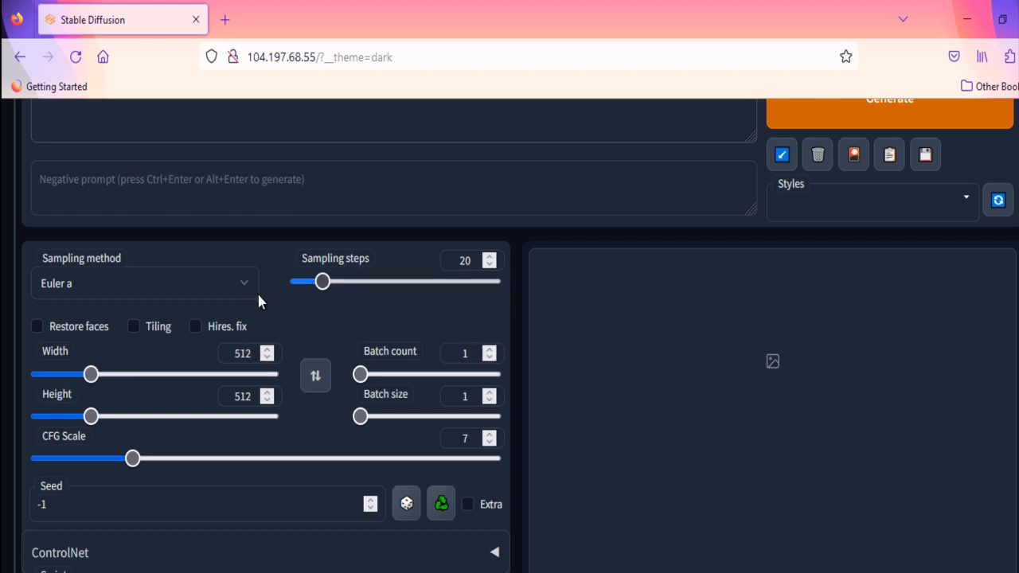
Step: Generate the crystal ball images and view the combined grid and individual results
scroll(593, 386, up, 2)
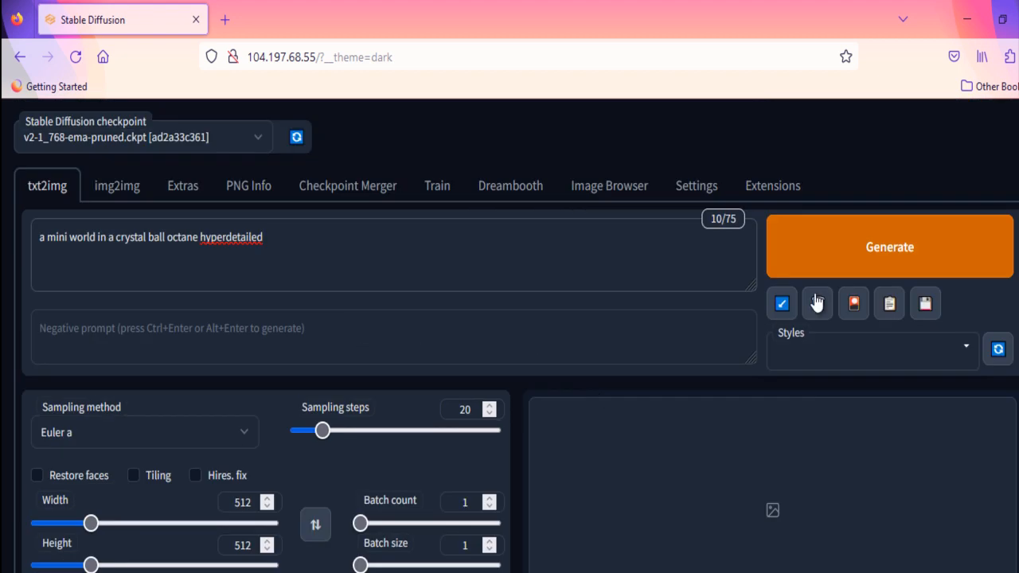
click(870, 260)
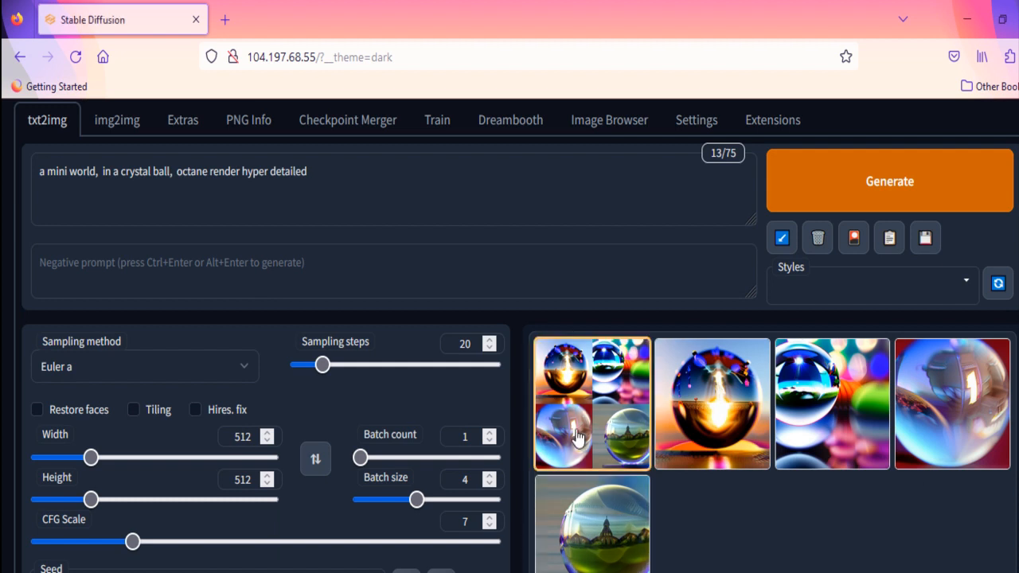
click(603, 426)
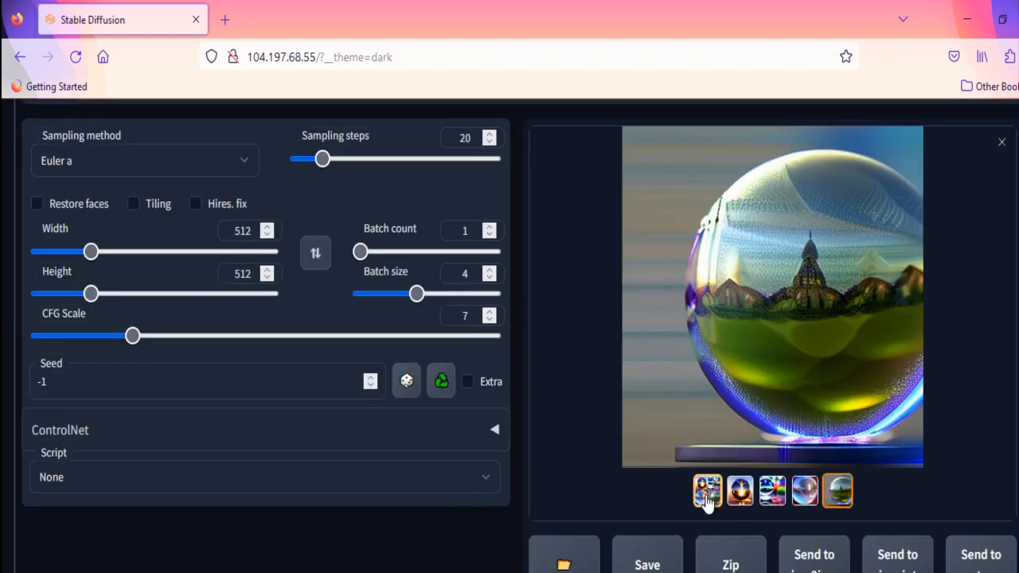
click(705, 500)
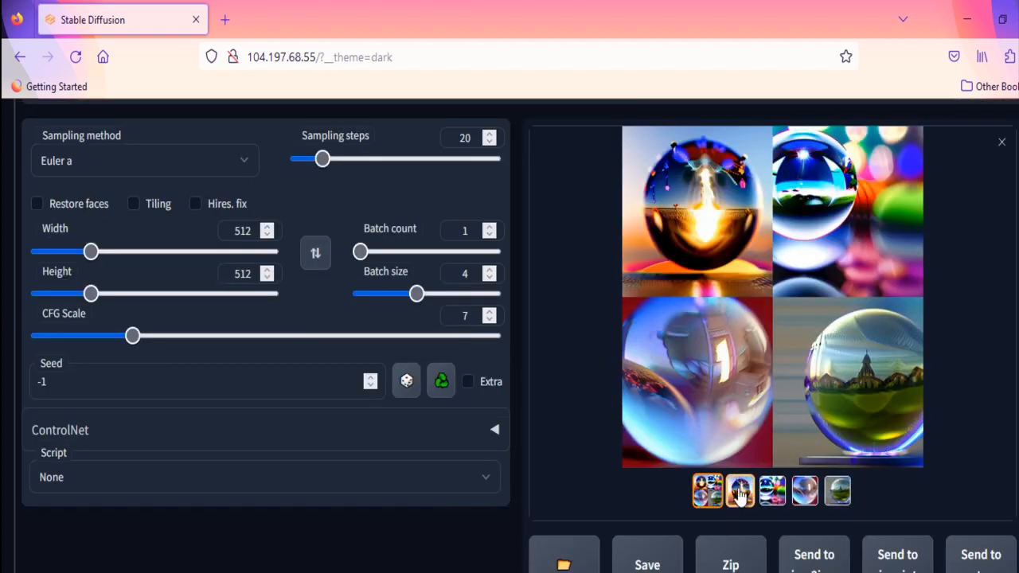
click(739, 494)
click(772, 489)
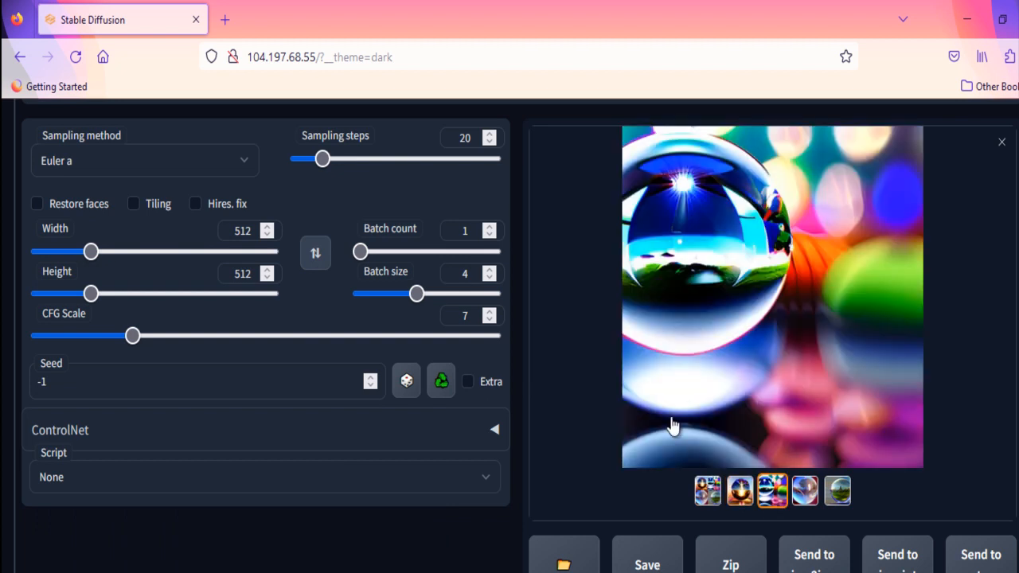
click(805, 491)
Step: Load the first page of saved txt2img images in the Image Browser and look through the newest ones
scroll(698, 371, up, 3)
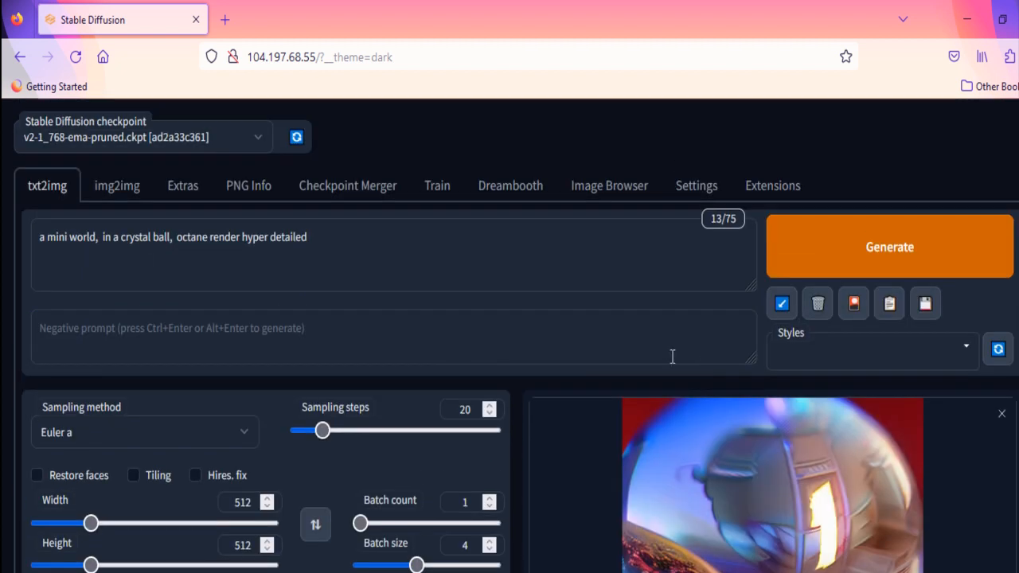
click(605, 189)
click(72, 304)
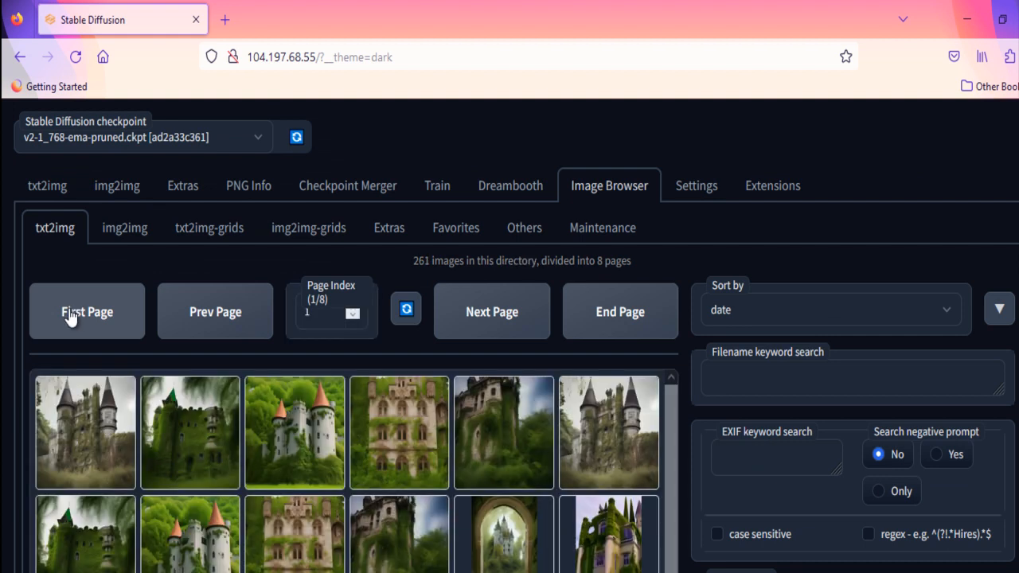
scroll(206, 440, down, 1)
scroll(205, 441, up, 1)
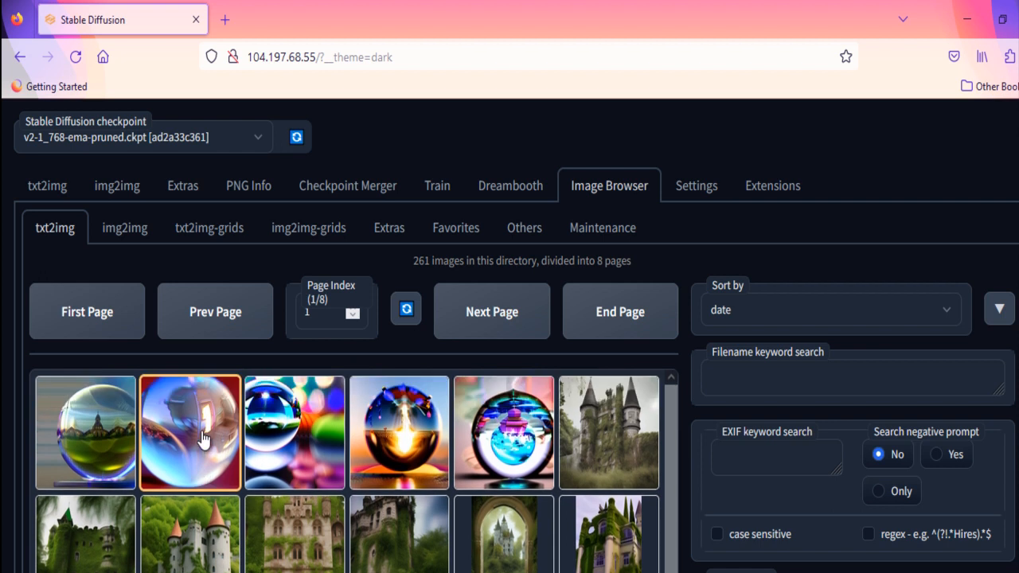
right_click(99, 435)
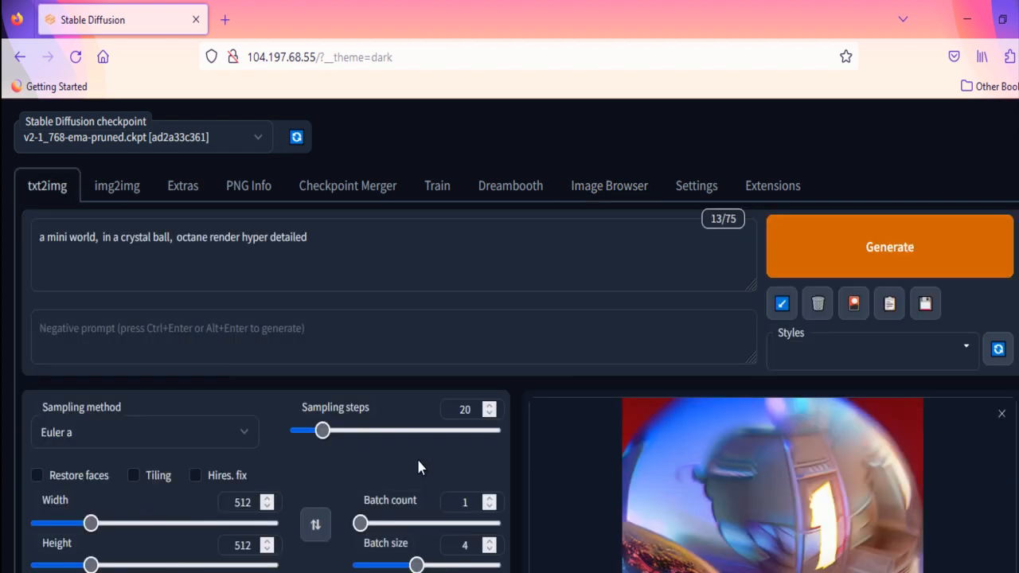
scroll(418, 462, down, 3)
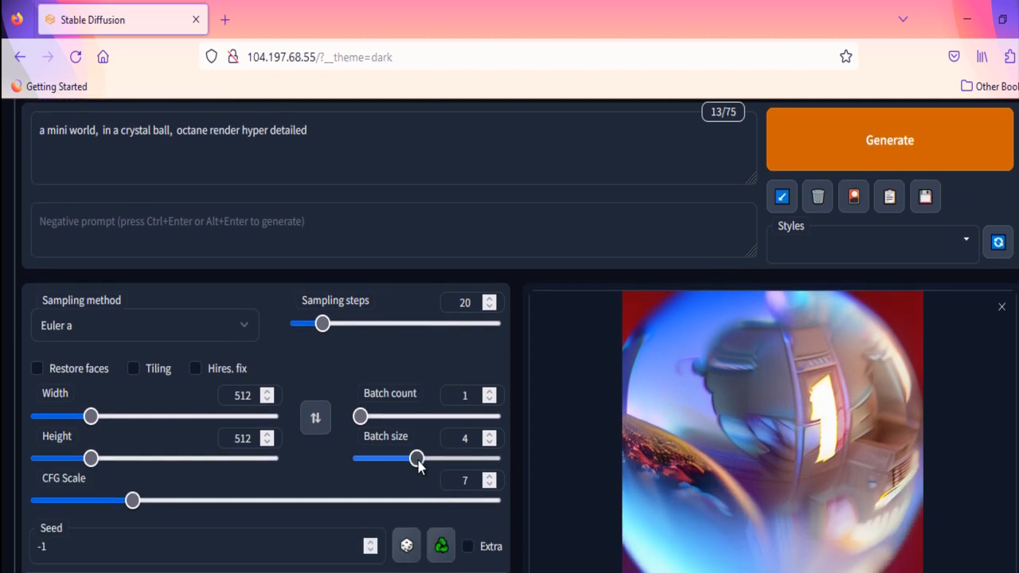
scroll(417, 466, up, 3)
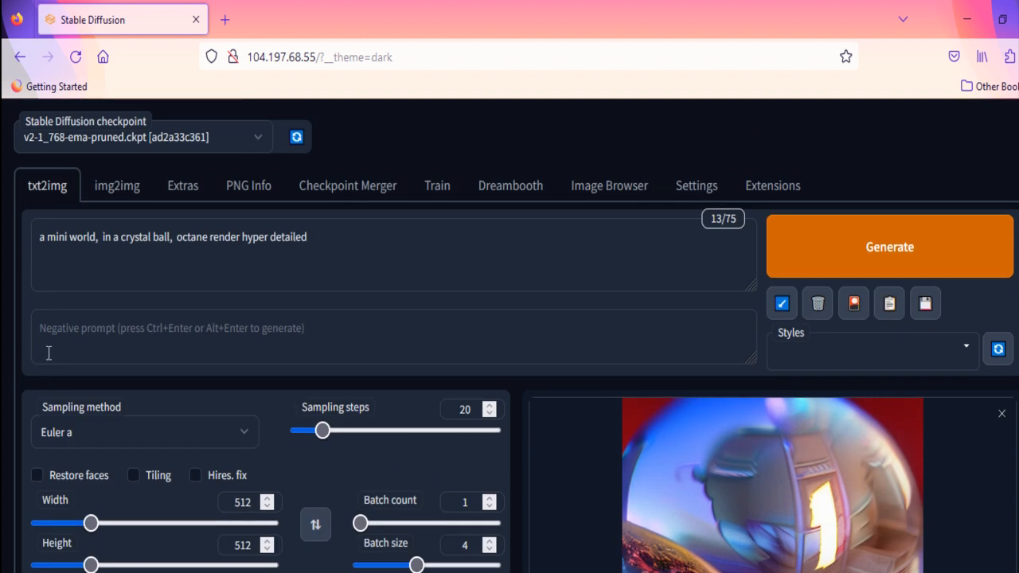
click(99, 334)
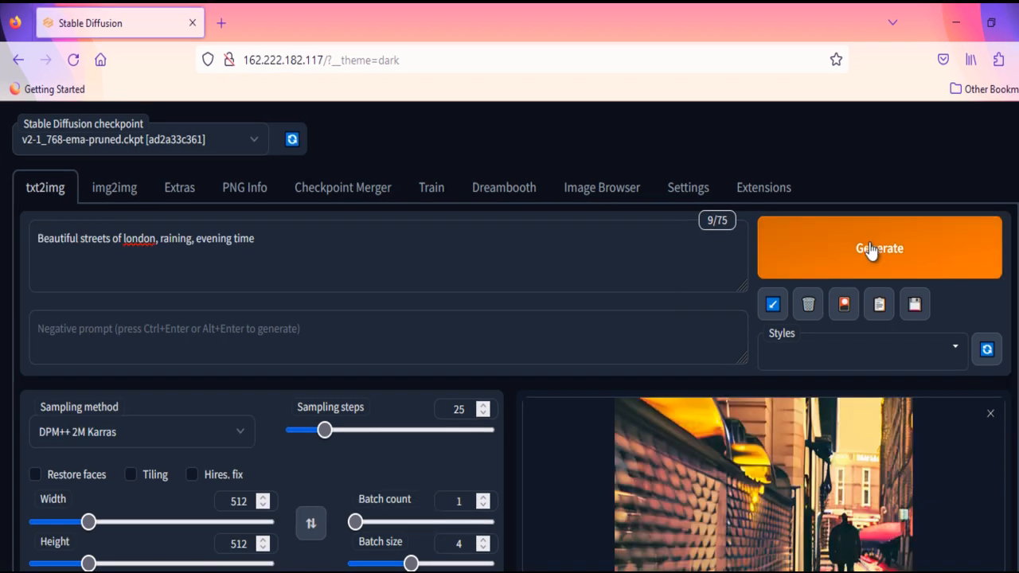
Step: Generate images from the prompt "Beautiful streets of london, raining, evening time" and view each result
click(870, 252)
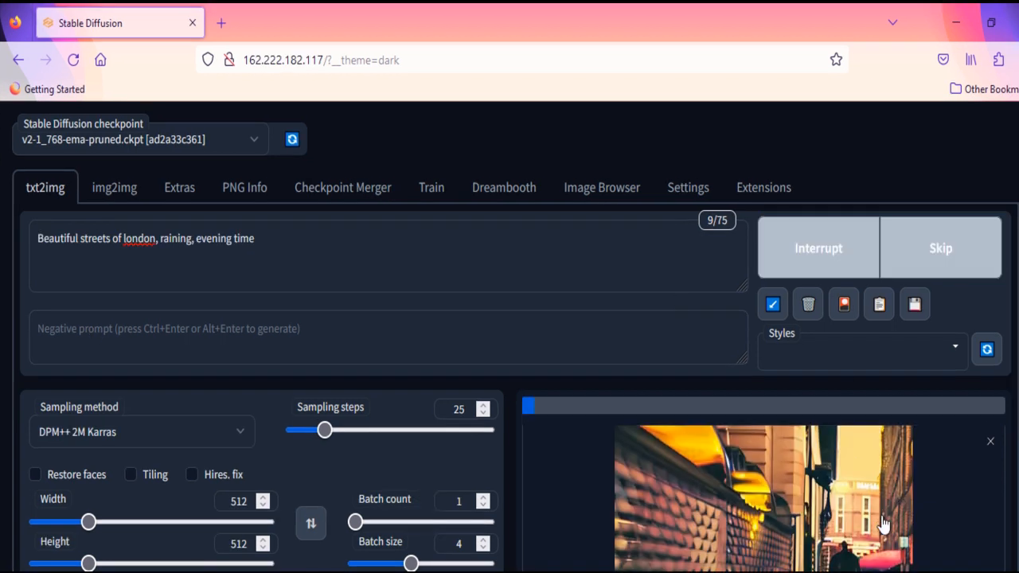
scroll(814, 503, down, 3)
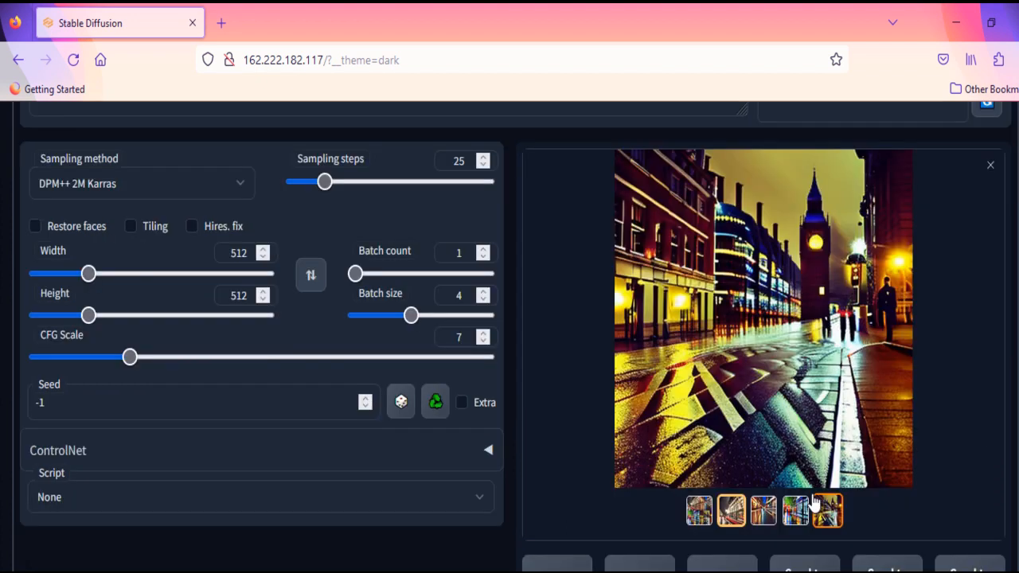
key(Right)
key(Right)
key(Right)
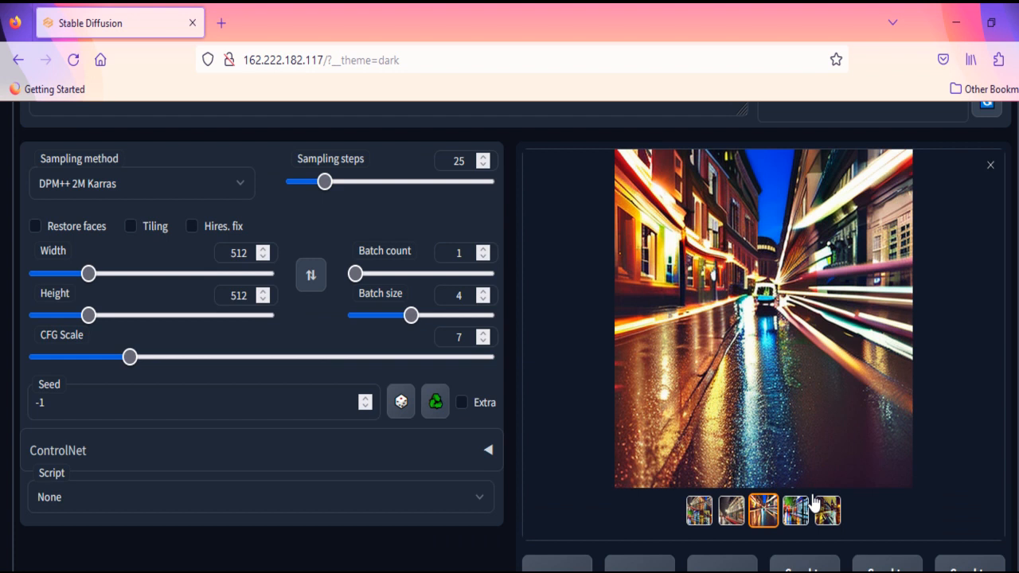
key(Right)
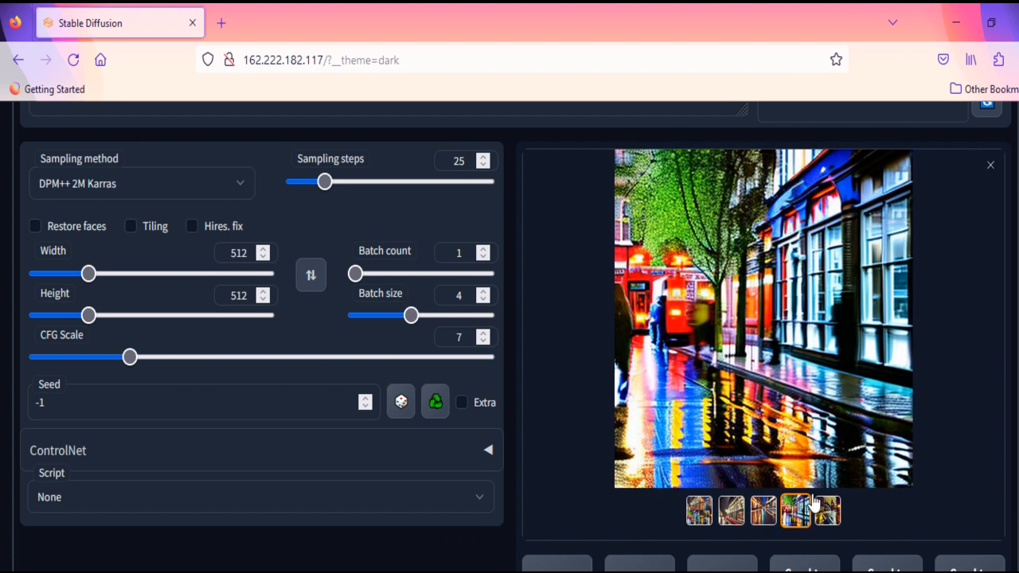
click(815, 504)
Step: Enter "rain" as the negative prompt and generate the London street images again
scroll(813, 497, up, 3)
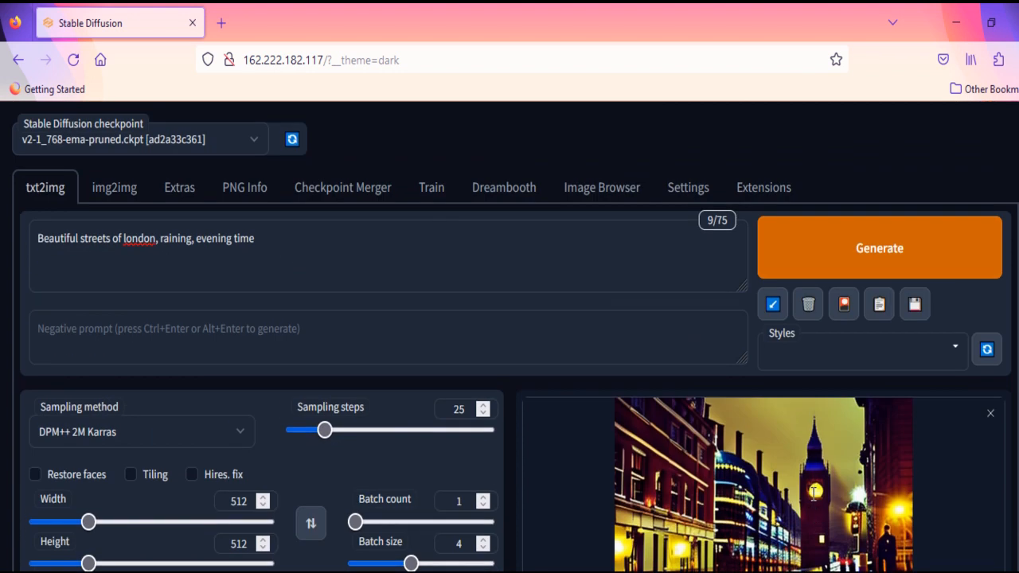
key(Tab)
text(rain)
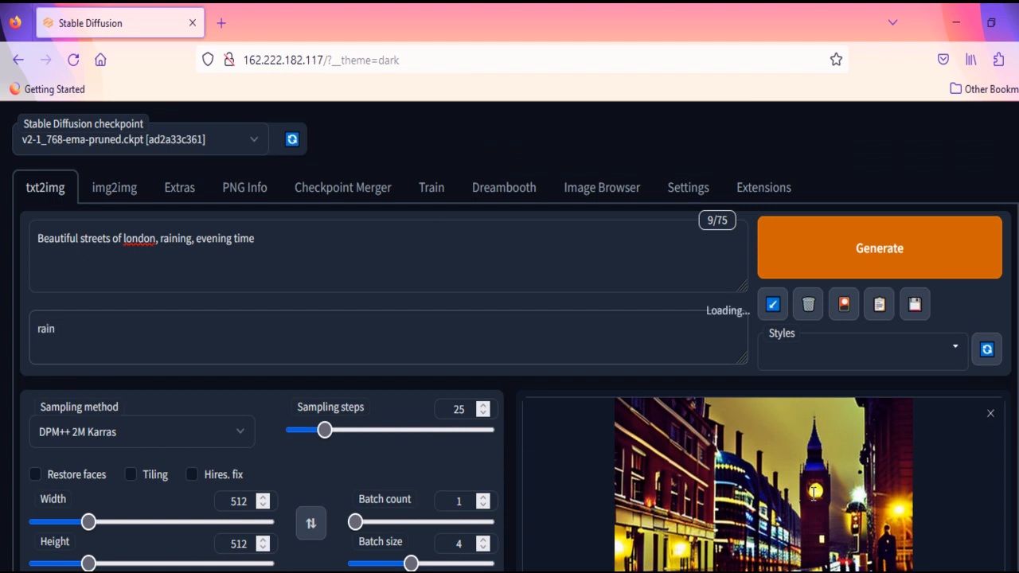
key(ctrl+Return)
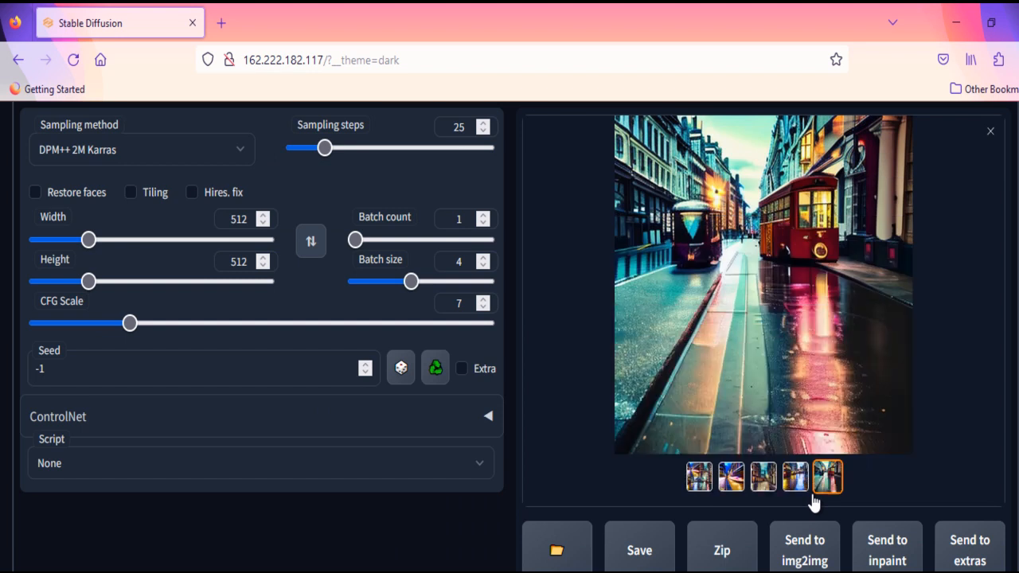
Step: Compare the images generated with a negative prompt by browsing through the result thumbnails
key(Left)
key(Left)
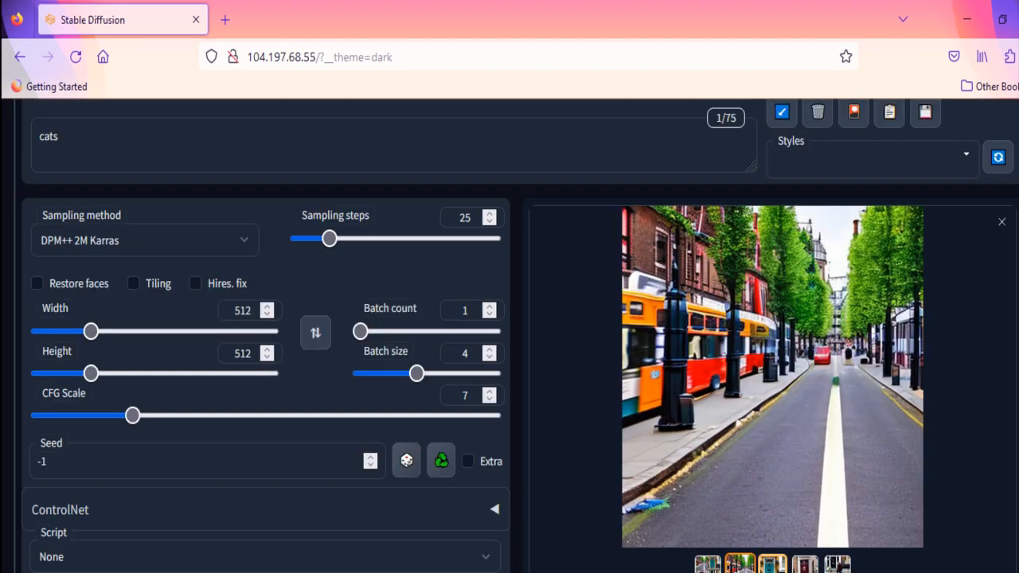
click(837, 565)
Step: Look through the available sampling methods and pick DPM++ 2M Karras
scroll(434, 408, up, 3)
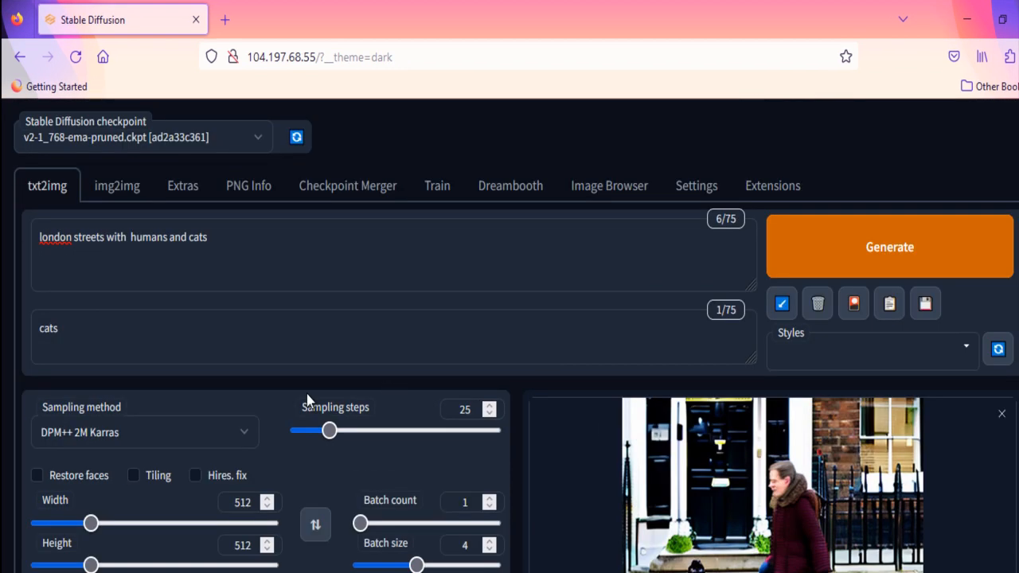
click(232, 434)
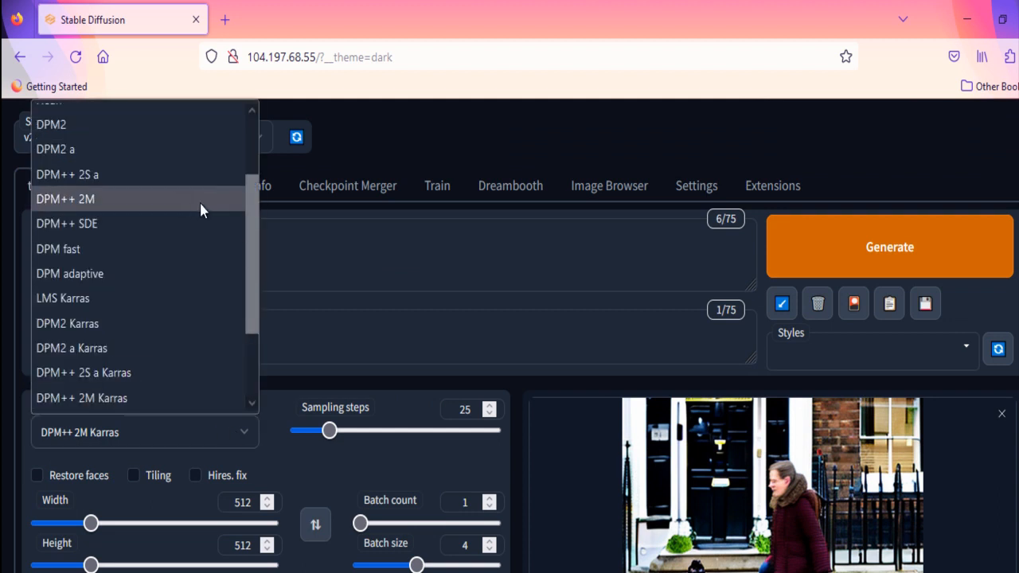
scroll(199, 200, up, 1)
scroll(200, 209, down, 3)
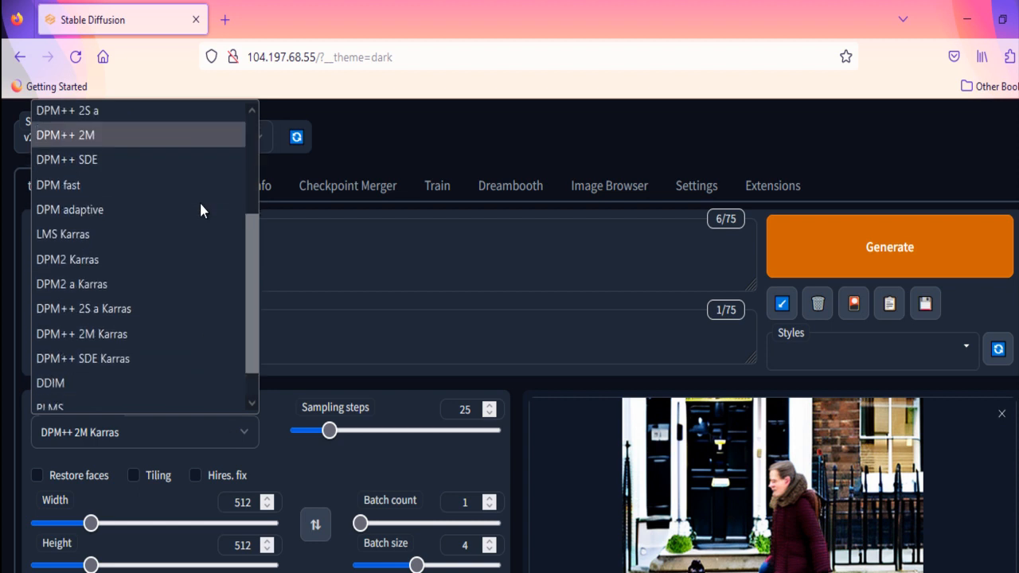
click(150, 326)
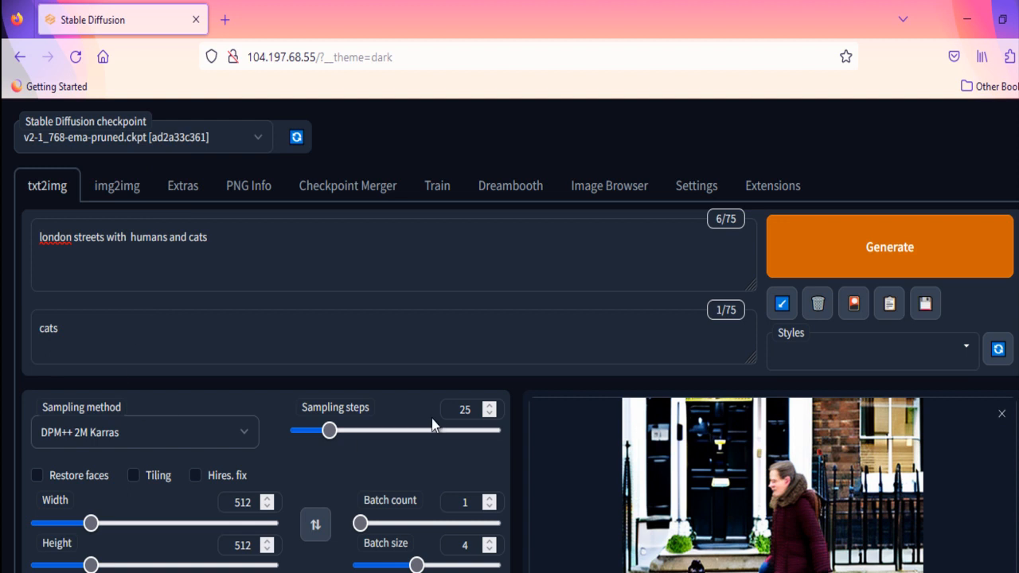
Step: Raise the number of sampling steps to 30
click(490, 405)
click(489, 405)
click(490, 406)
click(490, 405)
click(489, 405)
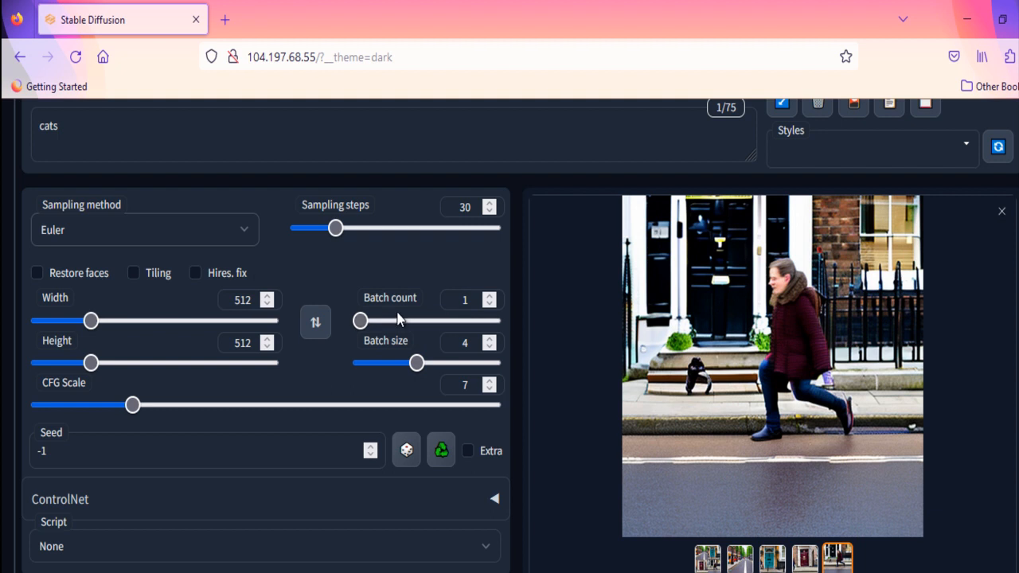
Step: Set the batch count to 2 and turn on the extra seed options
click(491, 295)
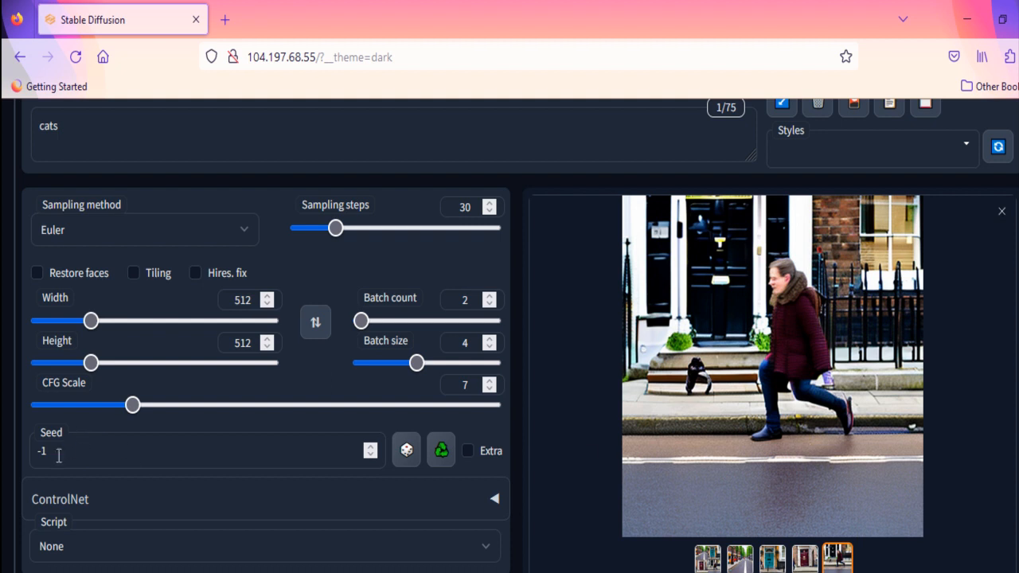
scroll(589, 452, down, 3)
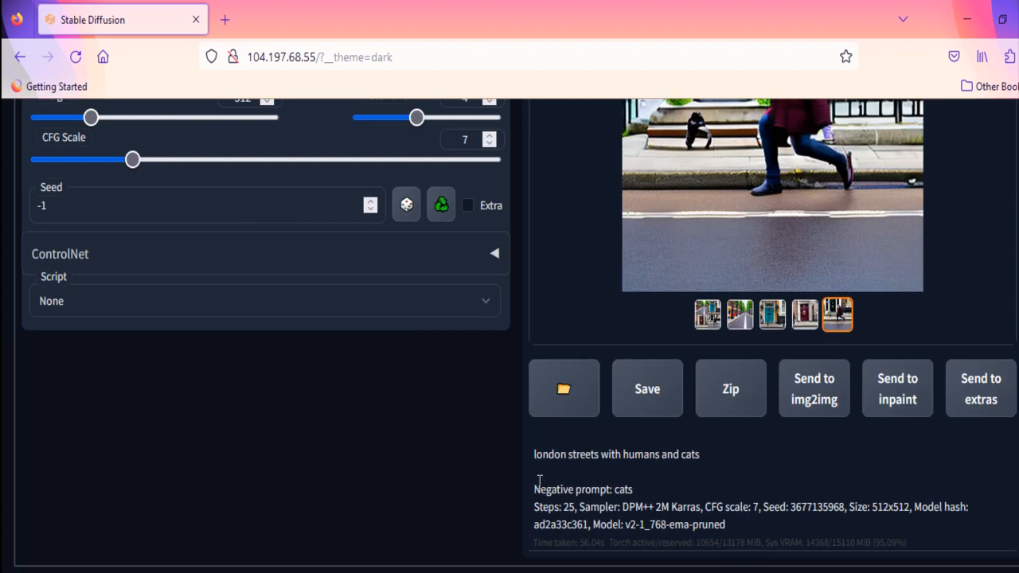
drag(762, 507, 843, 513)
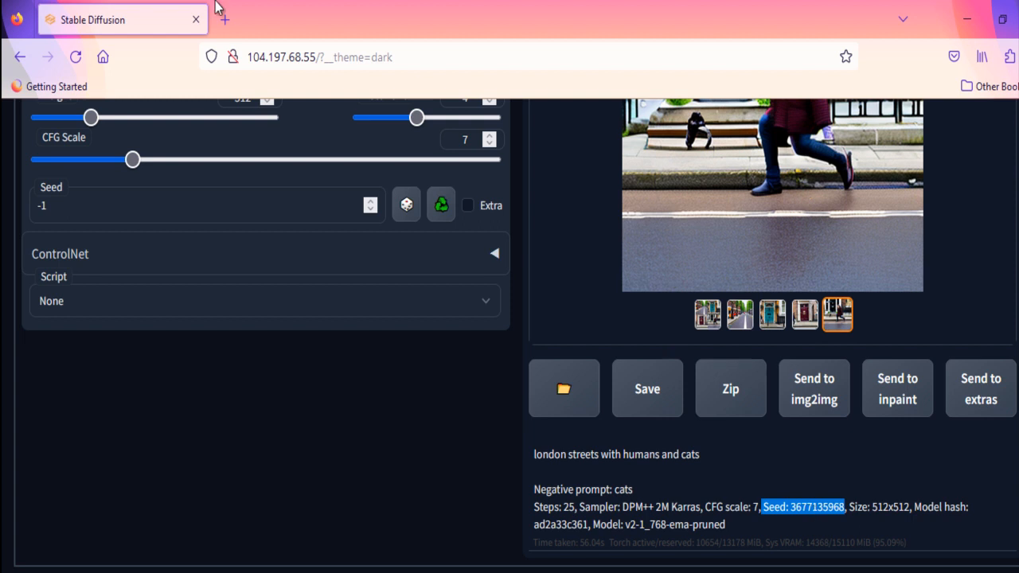
click(76, 202)
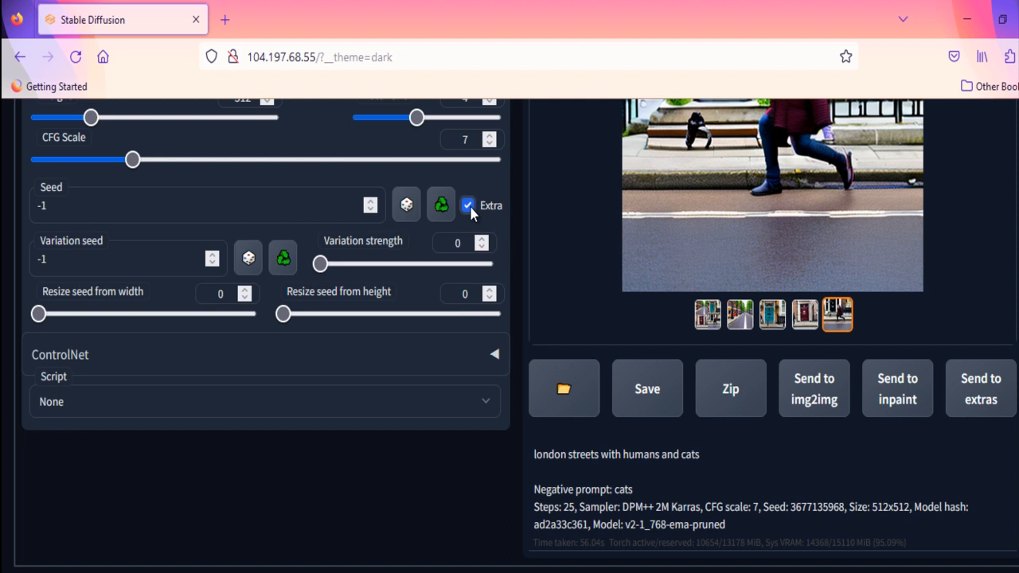
Step: Replace the prompt with "a mini world, in a crystal ball, octane render hyper detailed" and generate the images
scroll(470, 212, up, 5)
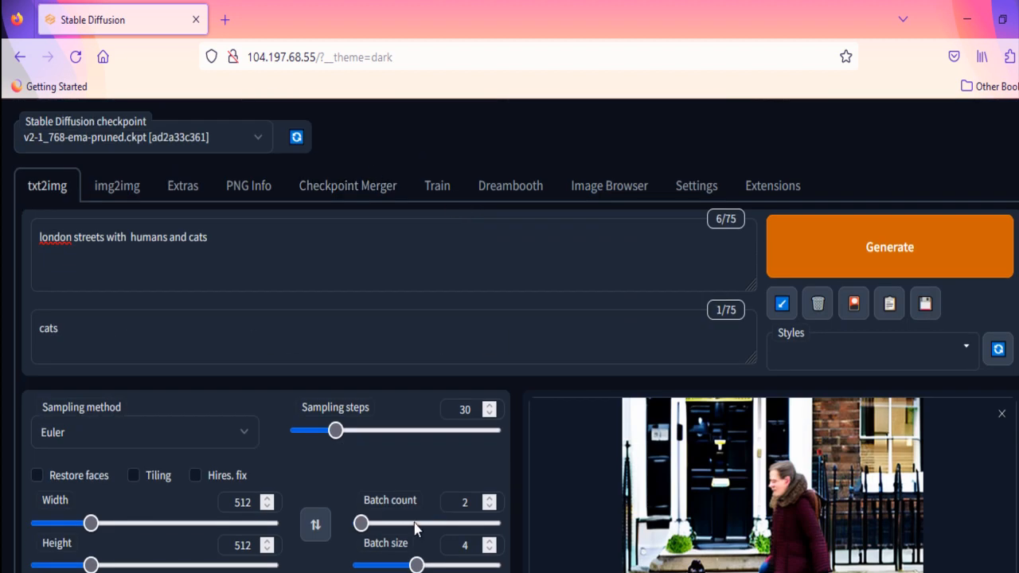
click(438, 279)
key(ctrl+a)
text(a mini world,  in a crystal ball,  octane render hyperdetailed.)
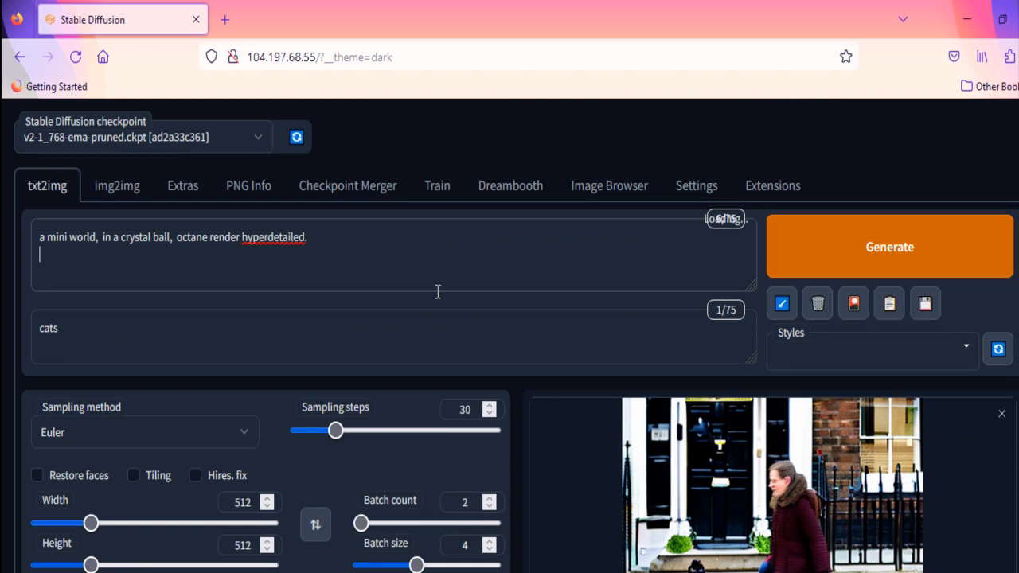
key(BackSpace)
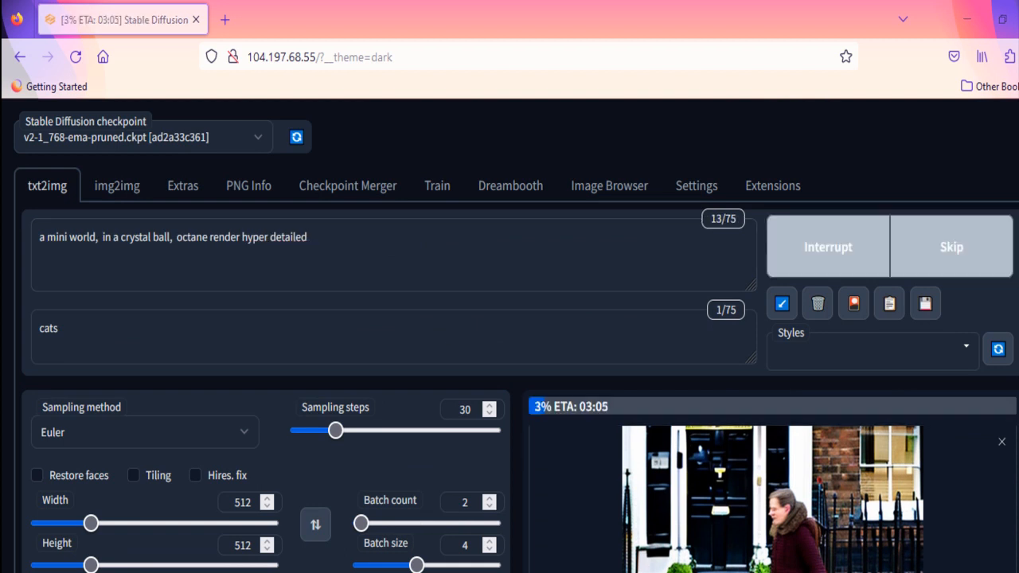
scroll(961, 442, down, 3)
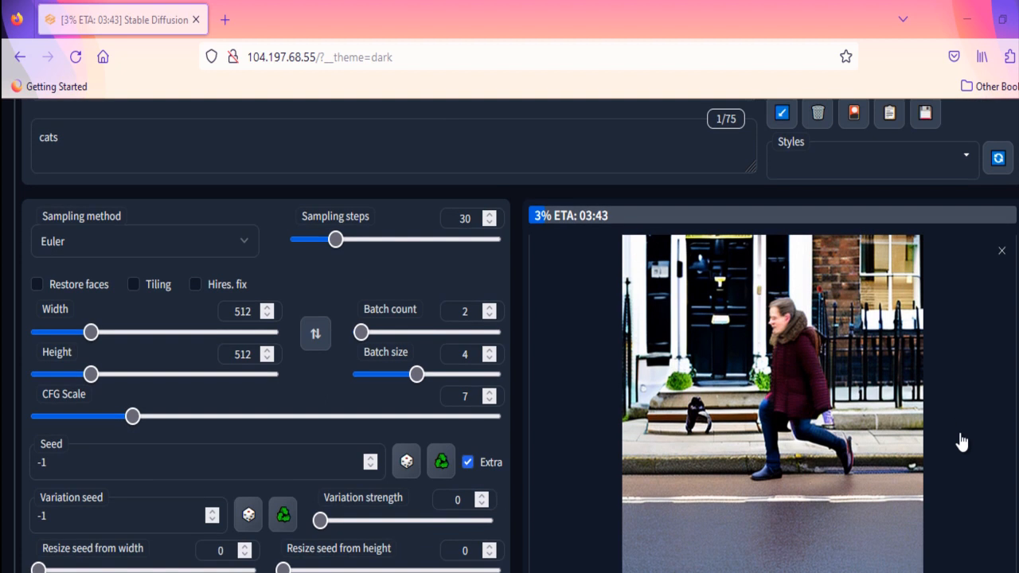
scroll(959, 439, down, 1)
scroll(959, 440, up, 4)
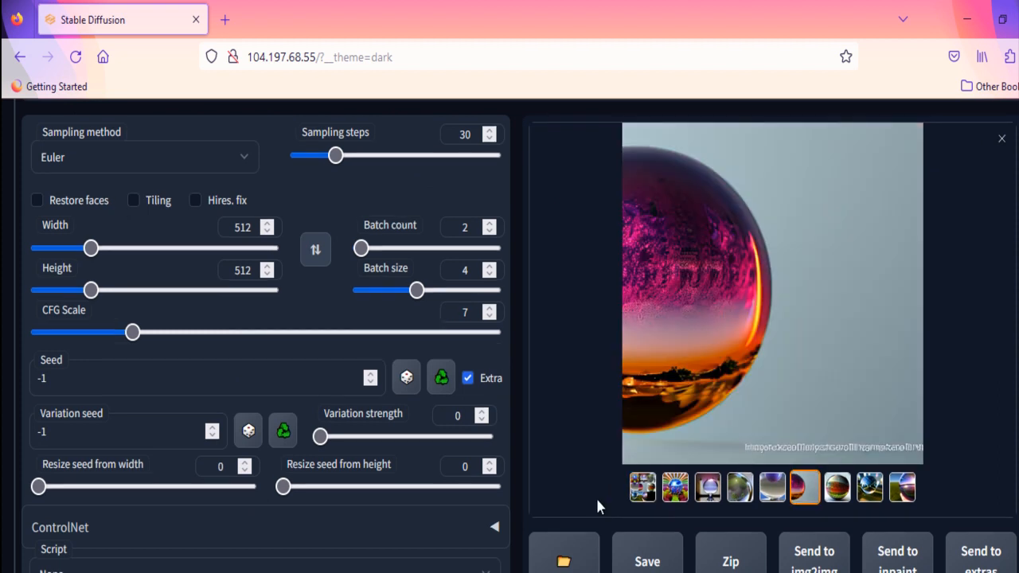
scroll(596, 496, down, 3)
double_click(762, 507)
key(ctrl+c)
scroll(282, 176, up, 2)
click(64, 337)
key(ctrl+a)
key(ctrl+v)
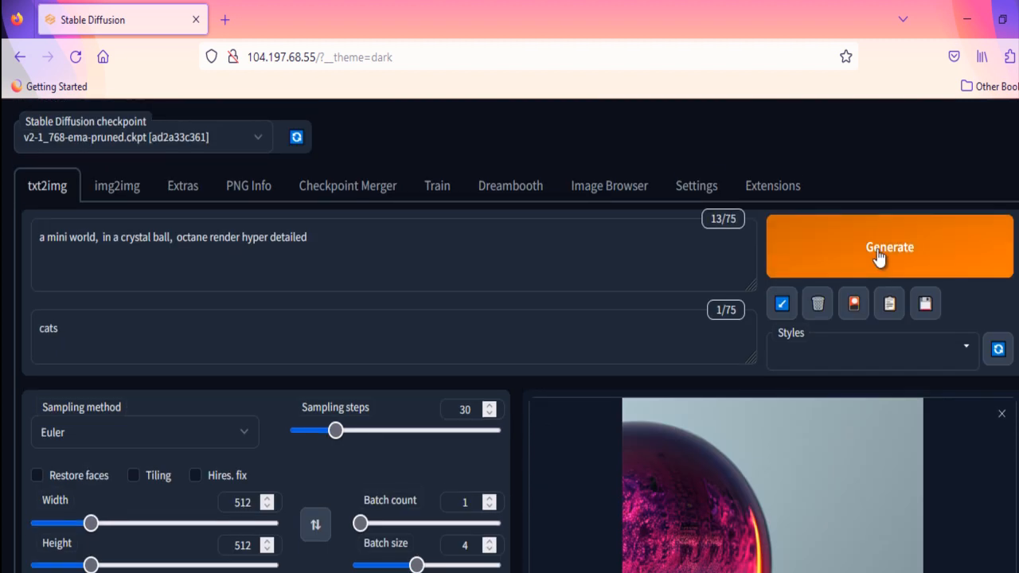
click(879, 254)
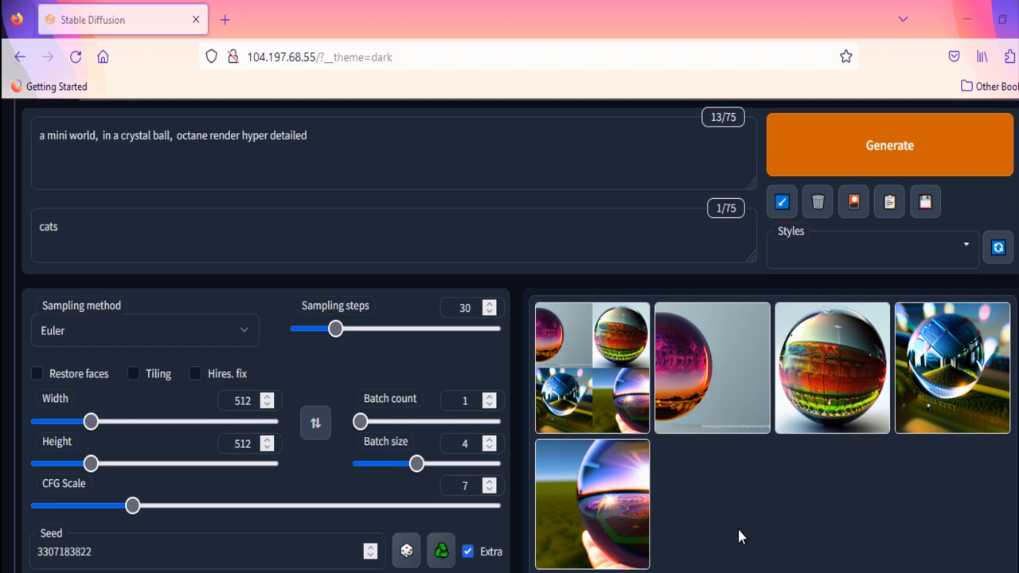
Step: Compare the individual crystal ball images generated with the fixed seed
scroll(738, 531, down, 3)
click(711, 218)
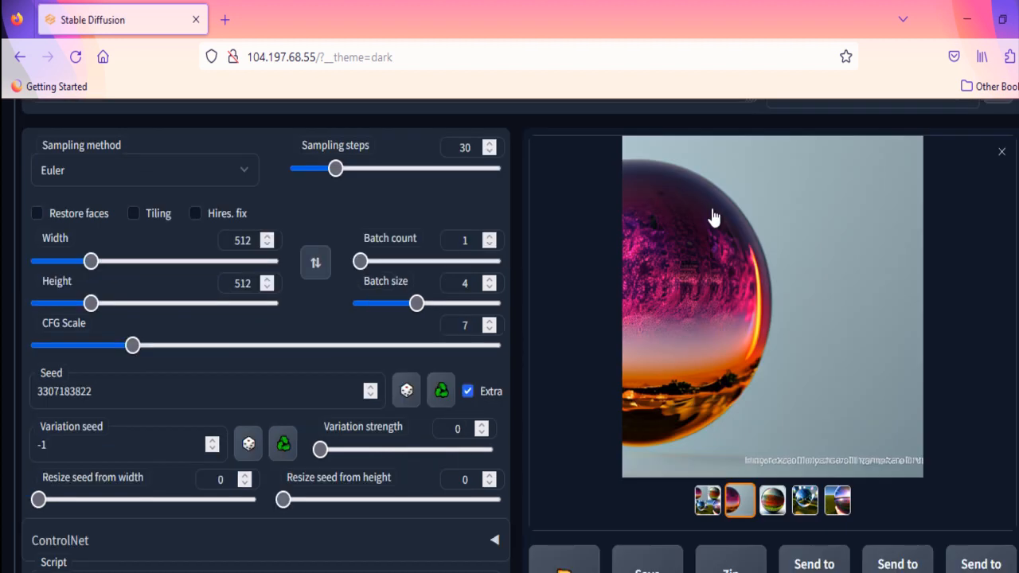
click(772, 500)
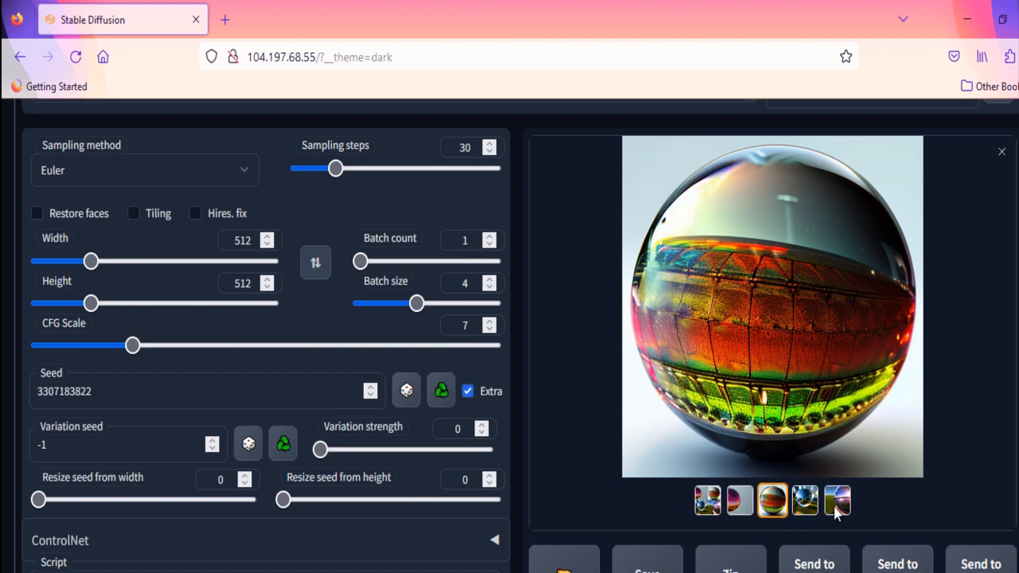
click(739, 501)
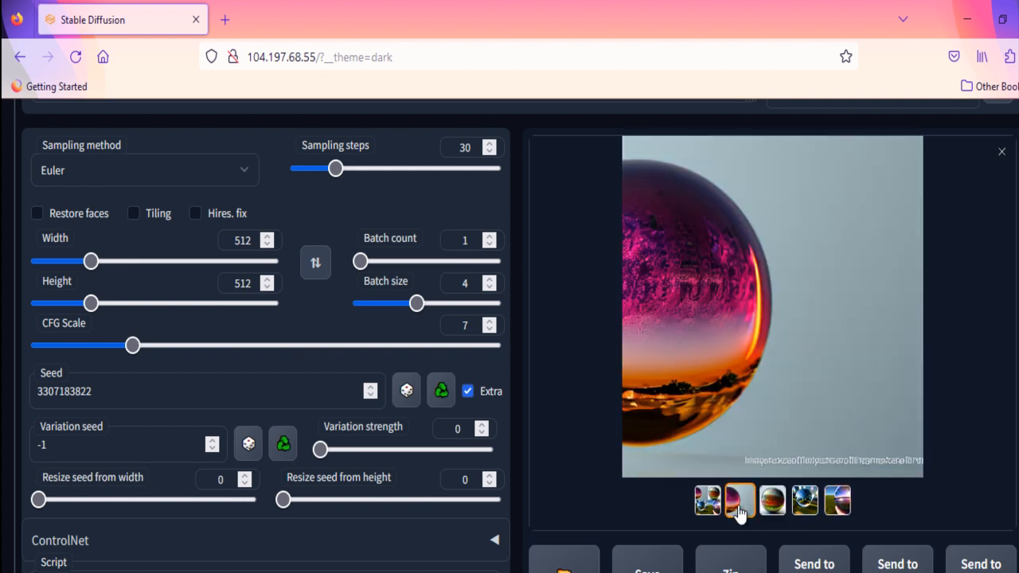
scroll(632, 455, down, 2)
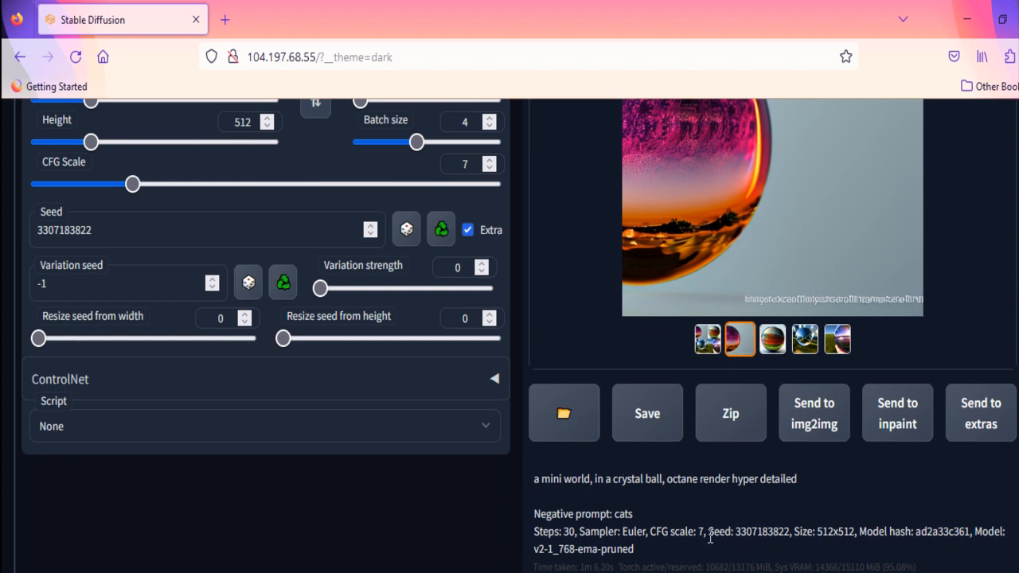
double_click(762, 531)
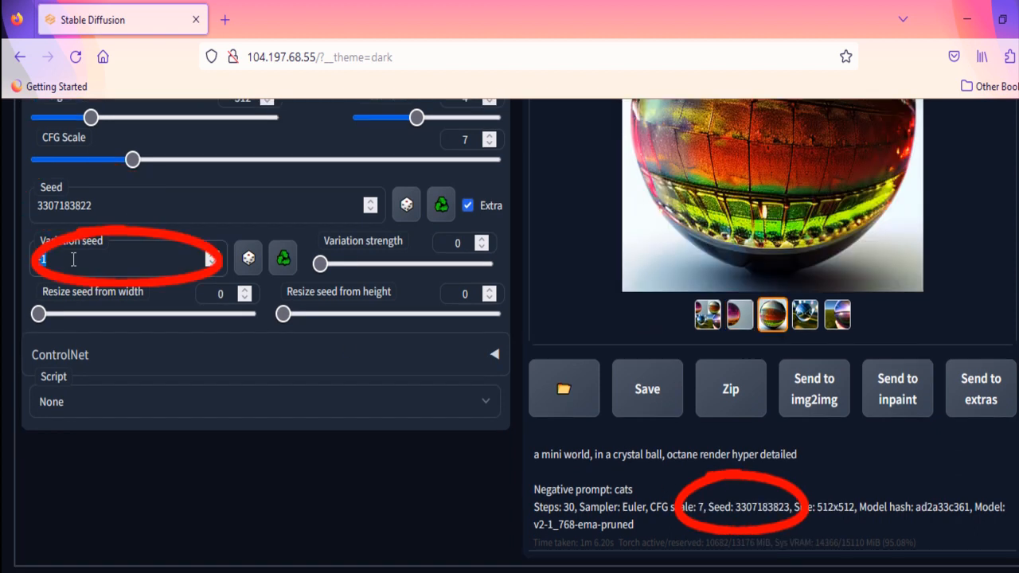
key(ctrl+v)
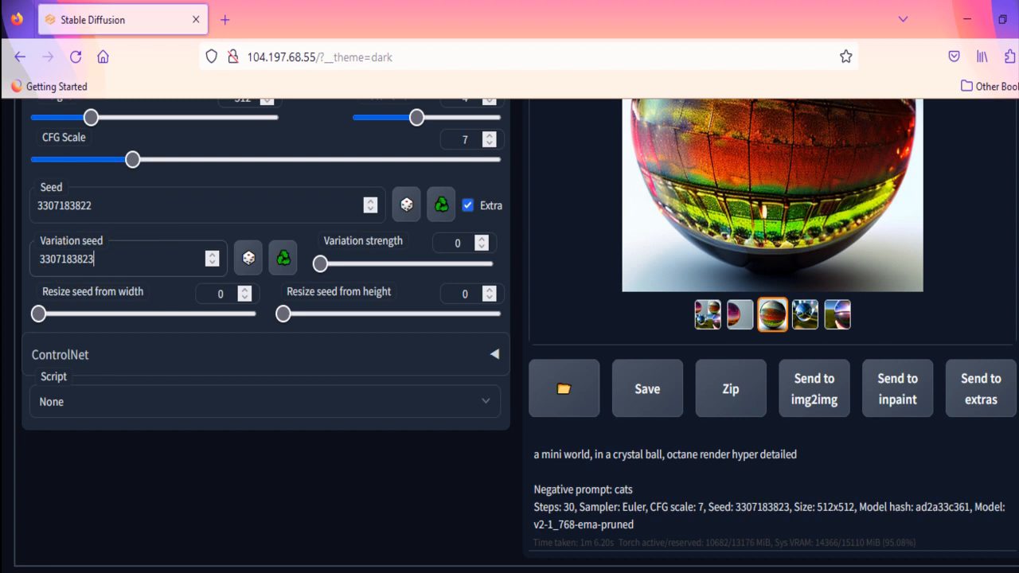
click(660, 570)
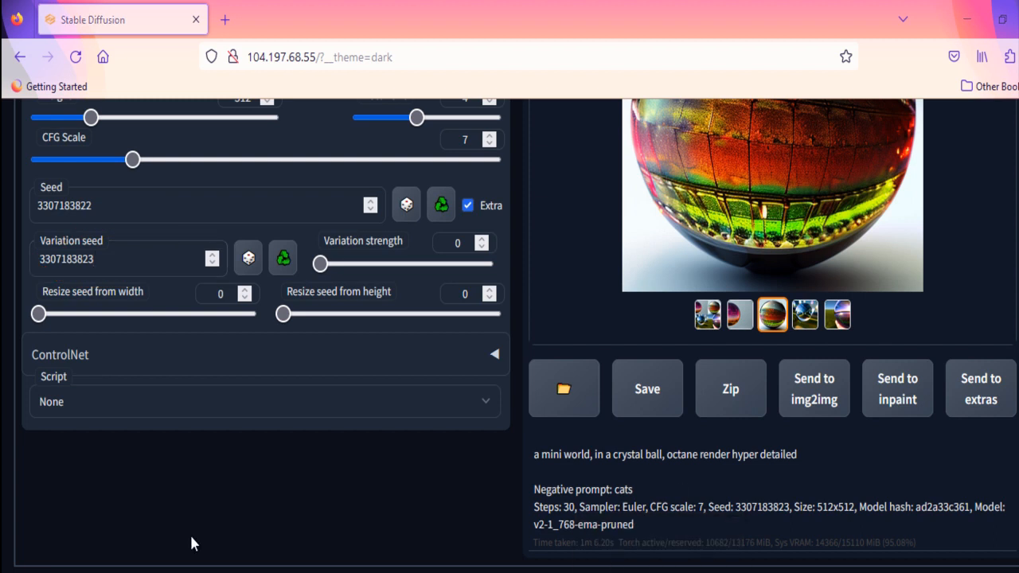
Step: Generate the crystal ball images with the variation seed in place and view the results
scroll(191, 544, up, 2)
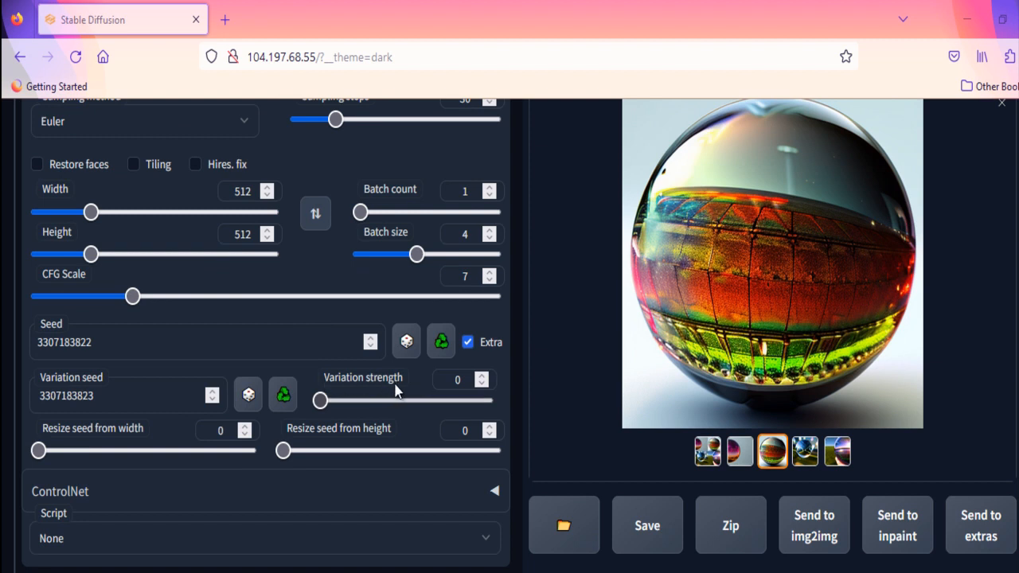
mouse_move(395, 389)
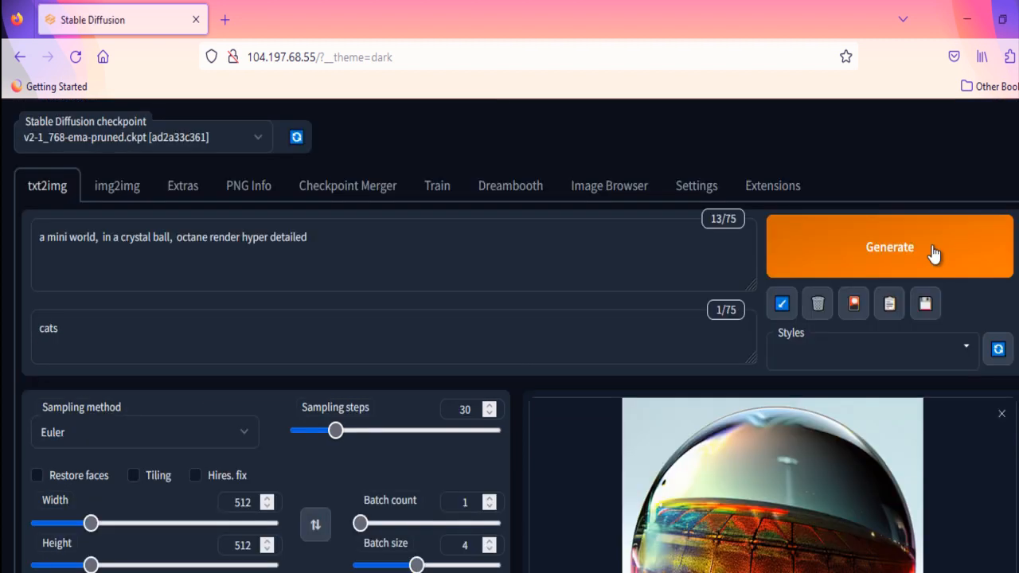
click(932, 255)
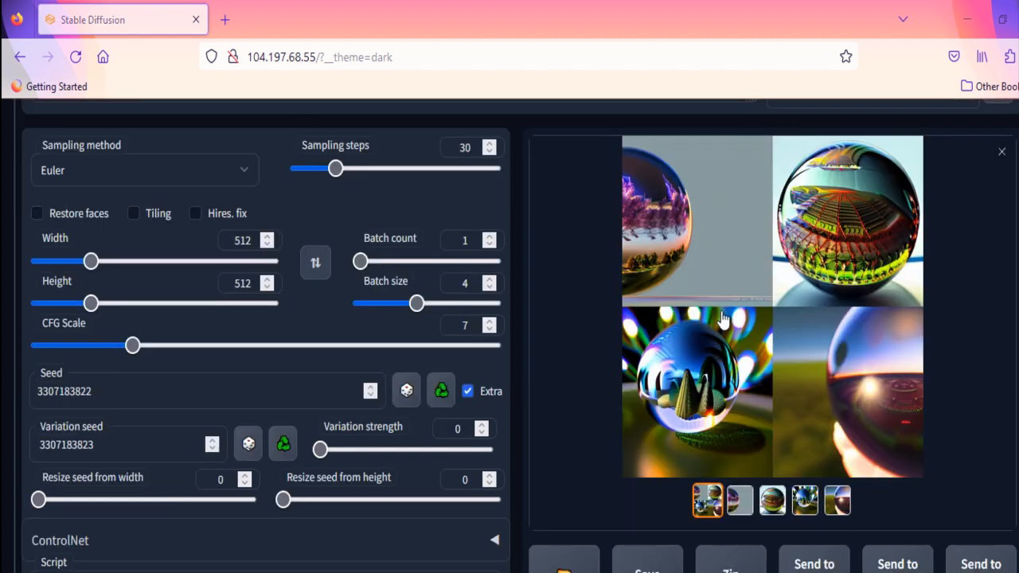
click(739, 501)
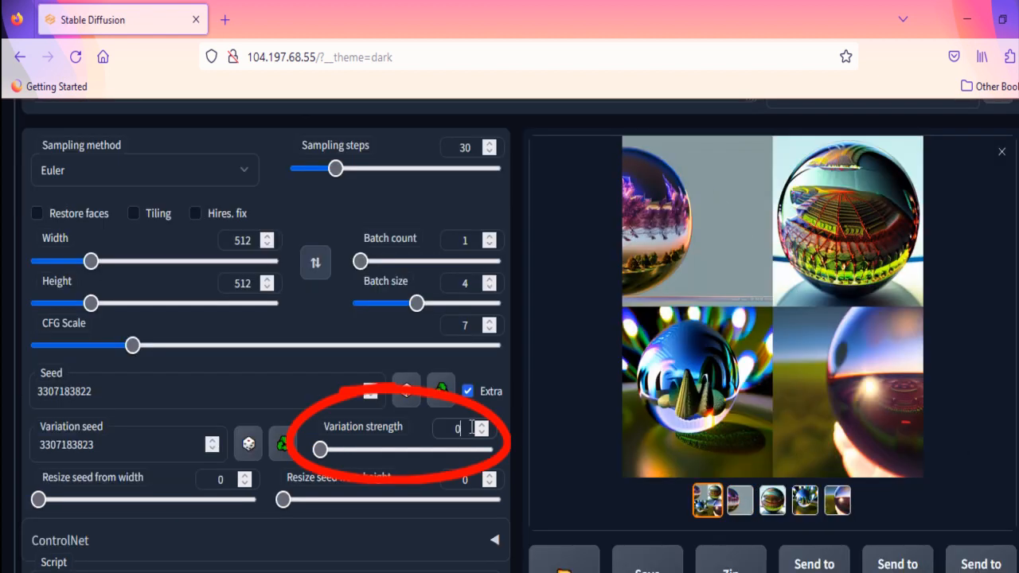
Step: Set the variation strength to 0.5, clear the negative prompt, and generate a new set of crystal ball images to inspect
text(0.5)
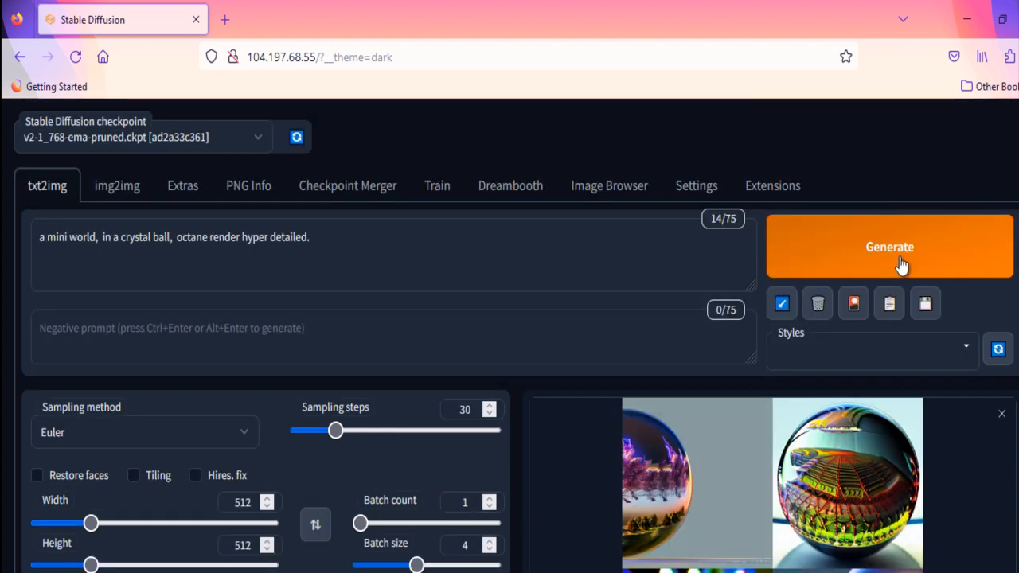
click(884, 268)
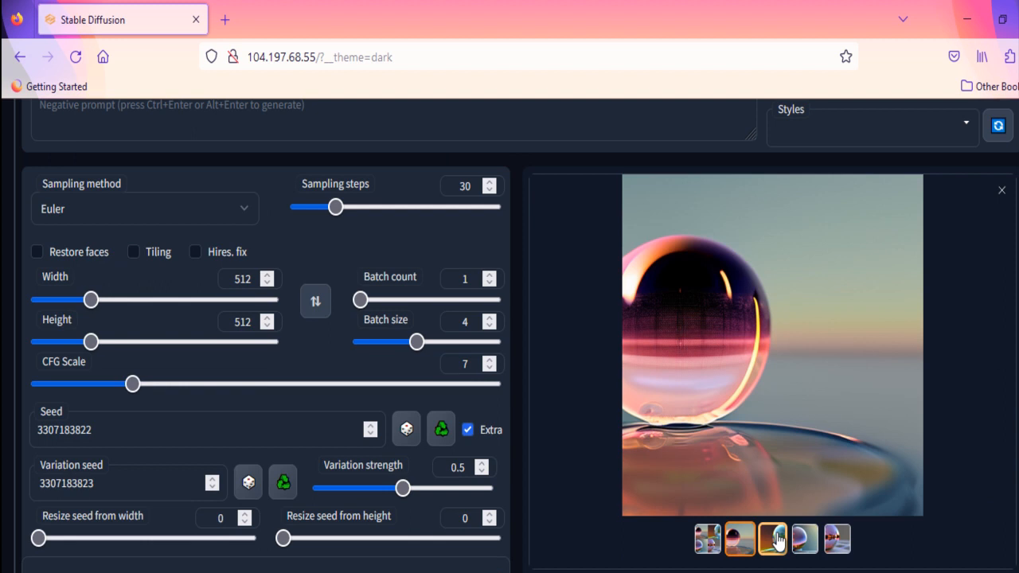
click(777, 540)
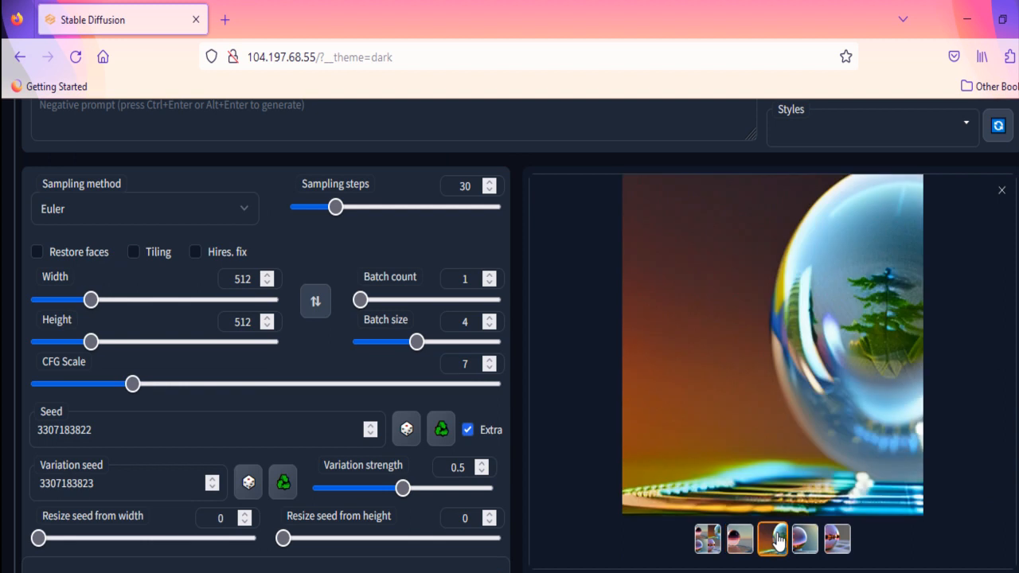
click(803, 544)
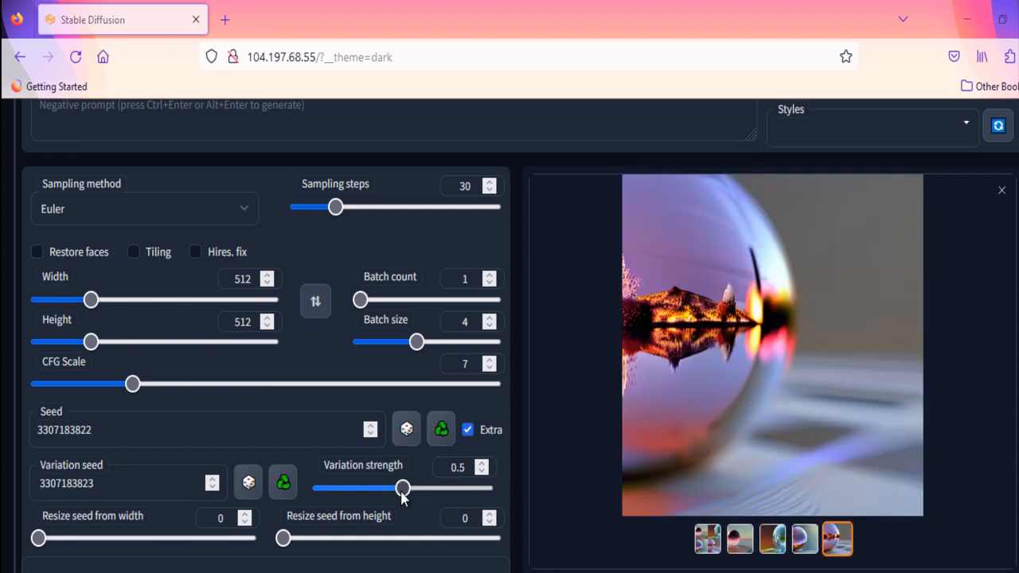
Step: Raise the variation strength to 1 and generate the crystal ball images again
drag(402, 489, 526, 499)
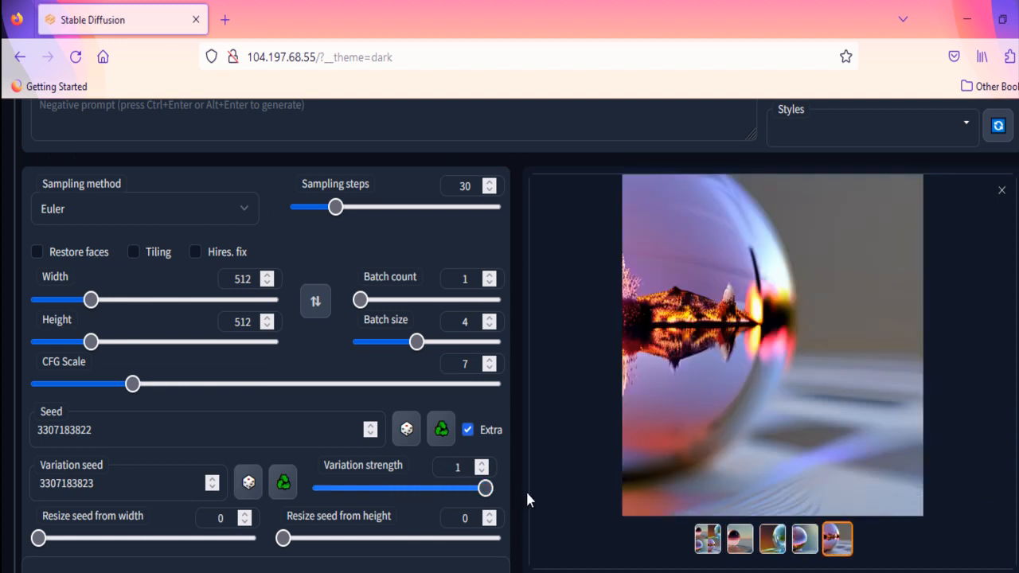
scroll(716, 358, up, 5)
click(909, 233)
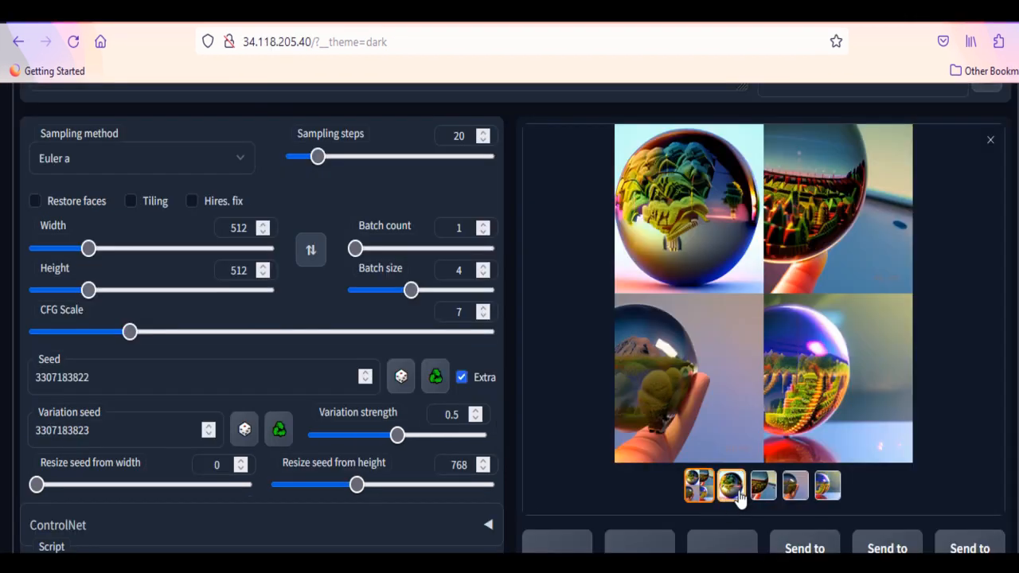
Step: Examine each crystal ball image generated with the seed resized from a height of 768
click(731, 487)
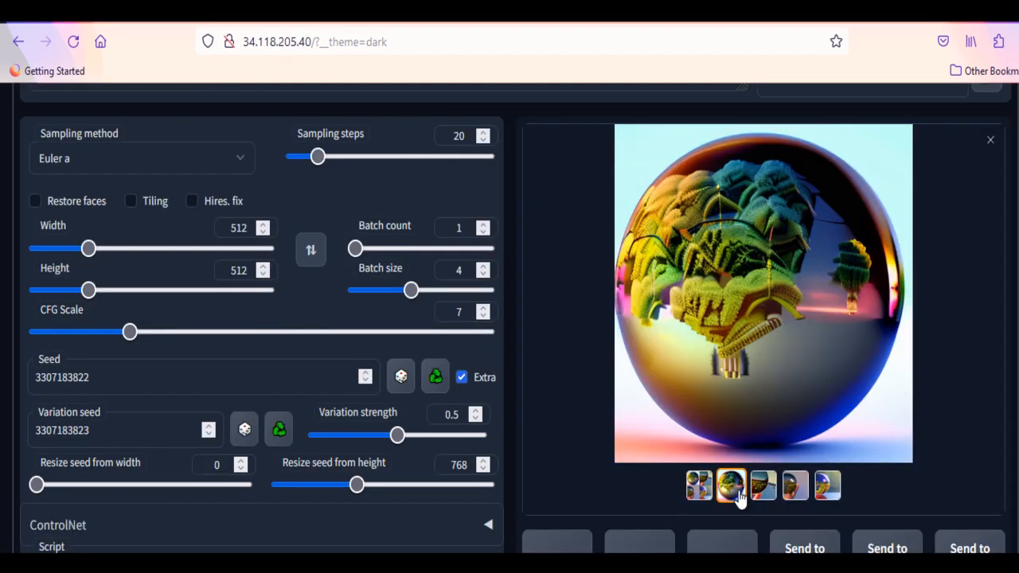
click(761, 489)
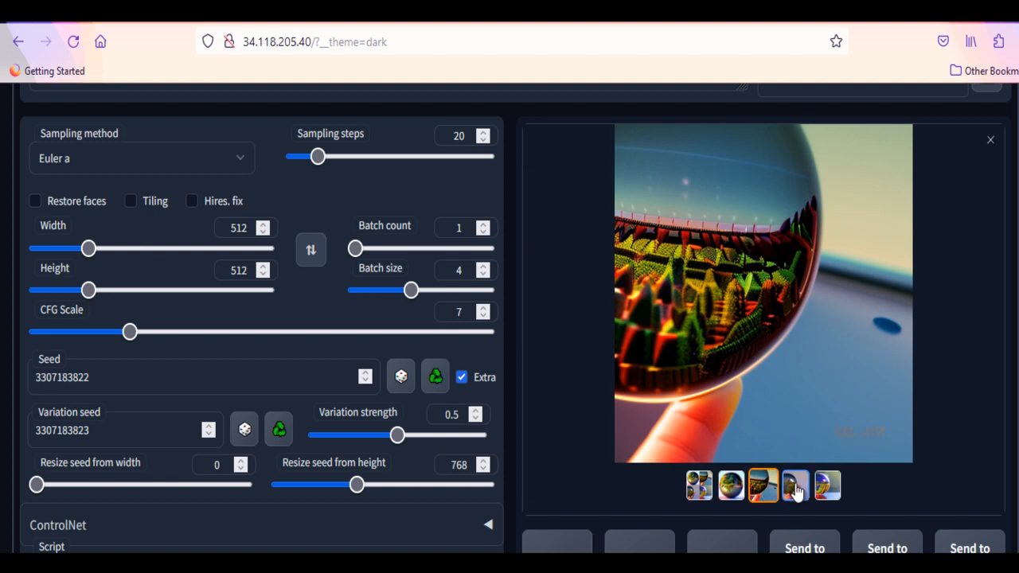
click(795, 488)
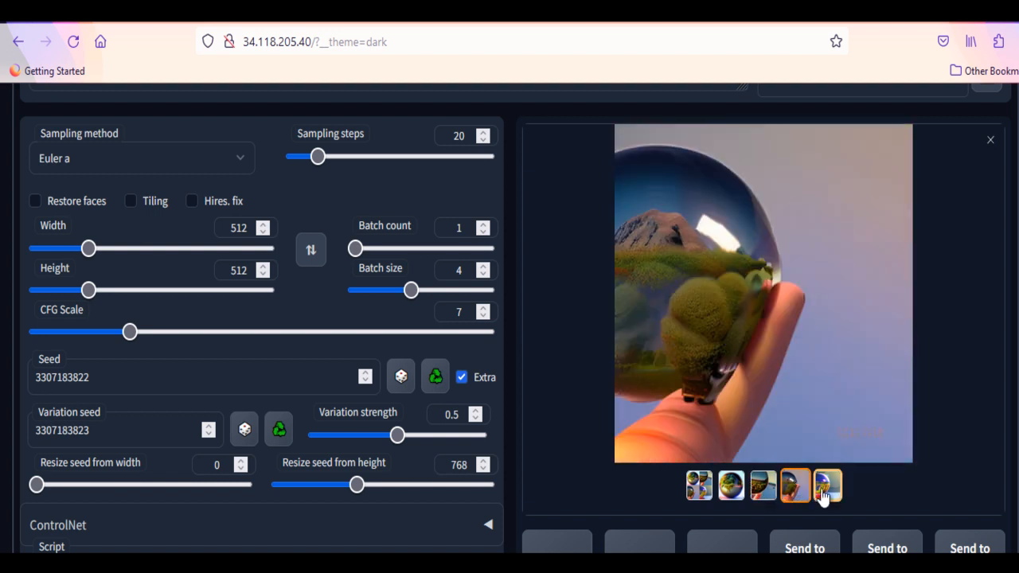
click(828, 488)
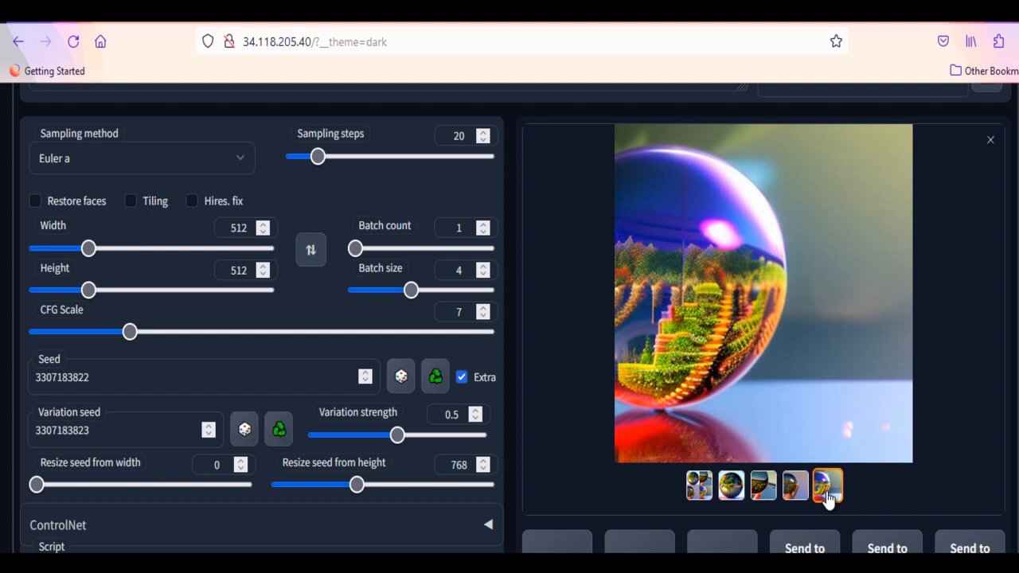
Step: Set the image height to 768 and return the seed resize height to 0
scroll(829, 428, up, 2)
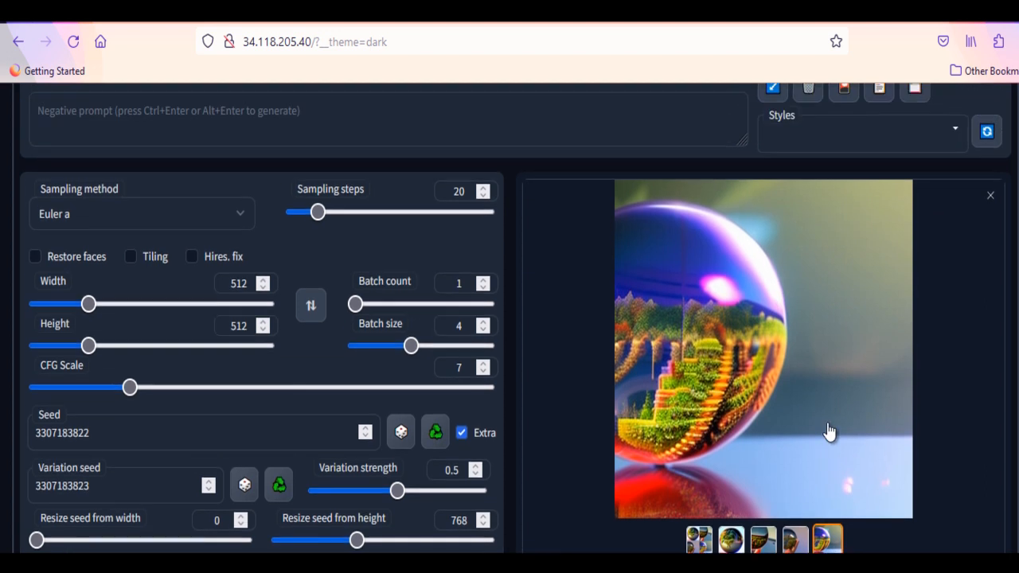
scroll(830, 432, down, 1)
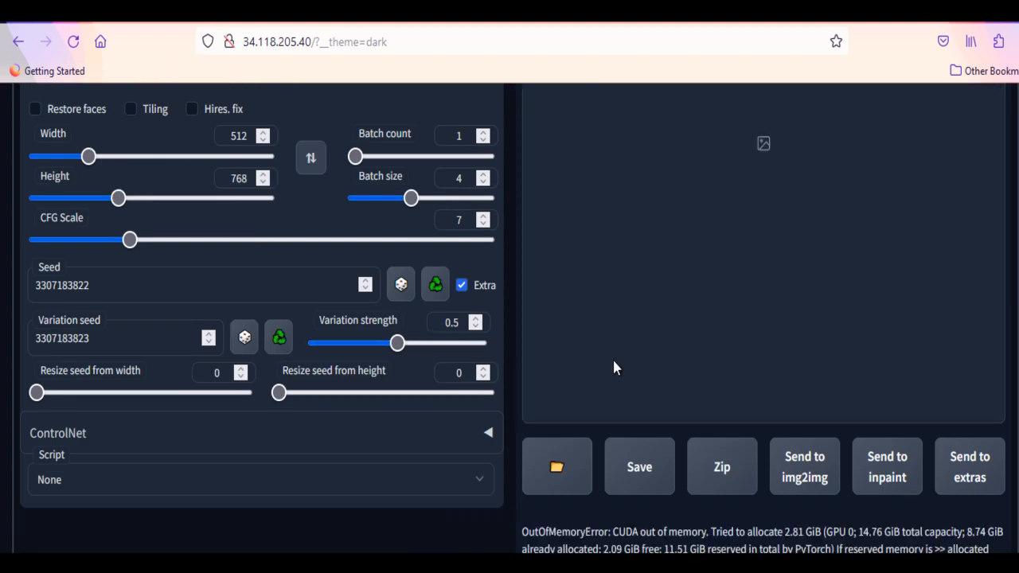
Step: Generate a single crystal ball image at 640 by 640 with 25 sampling steps and a batch size of 1
scroll(423, 342, up, 5)
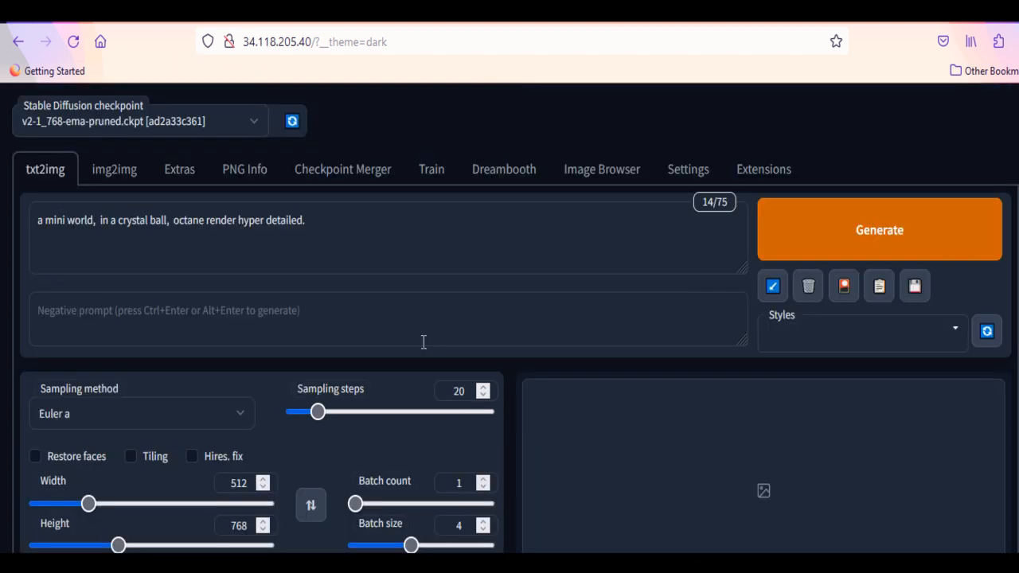
scroll(424, 342, down, 2)
scroll(423, 349, down, 3)
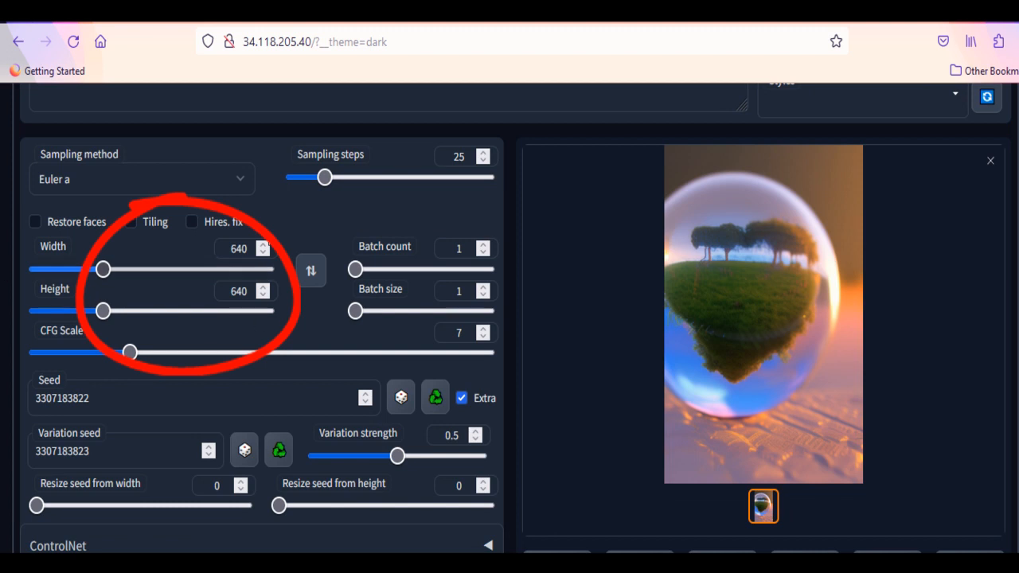
scroll(354, 364, up, 3)
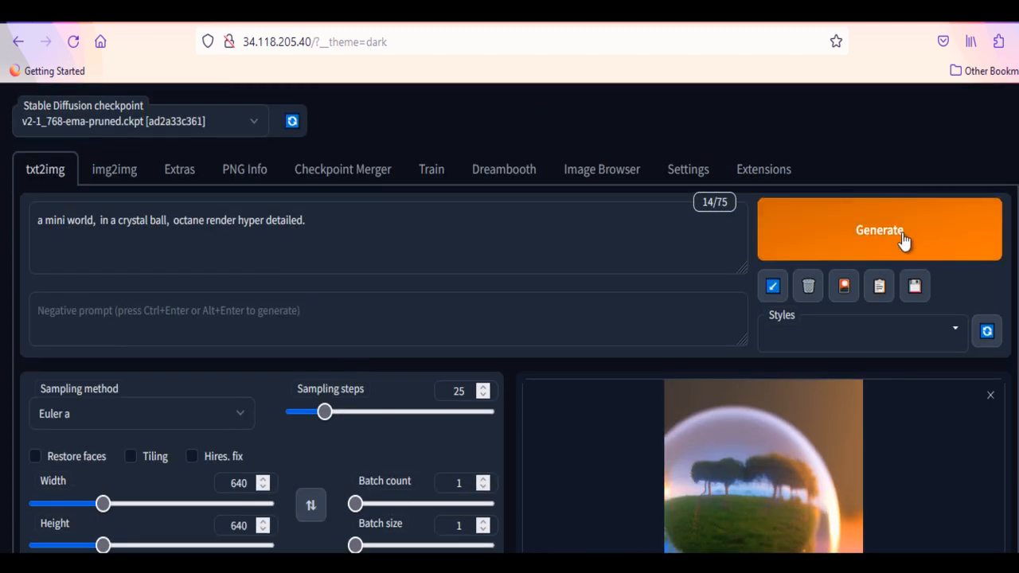
click(904, 238)
scroll(448, 444, down, 3)
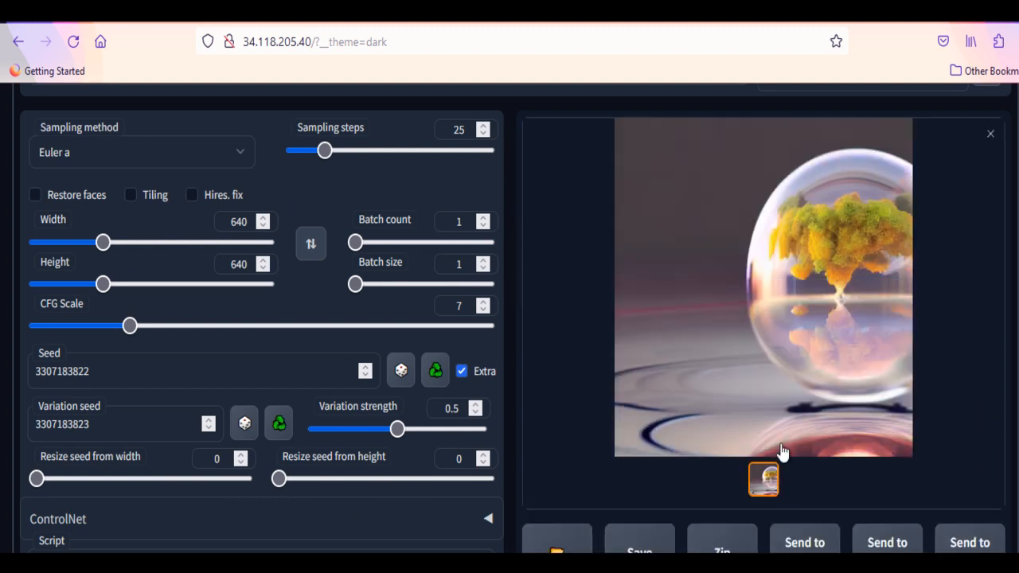
Step: Set both the seed resize width and the seed resize height to 512
scroll(781, 452, up, 1)
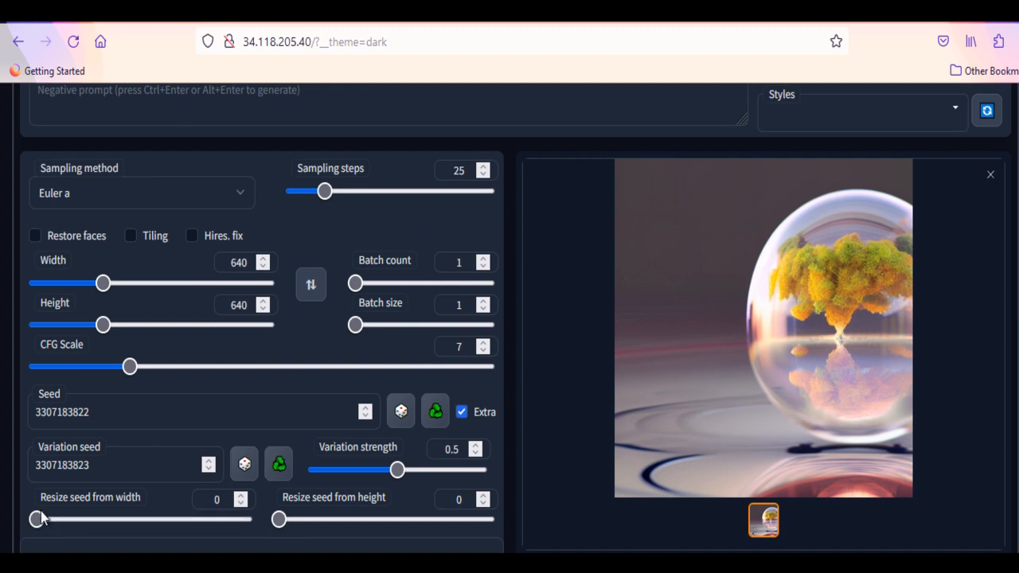
click(90, 520)
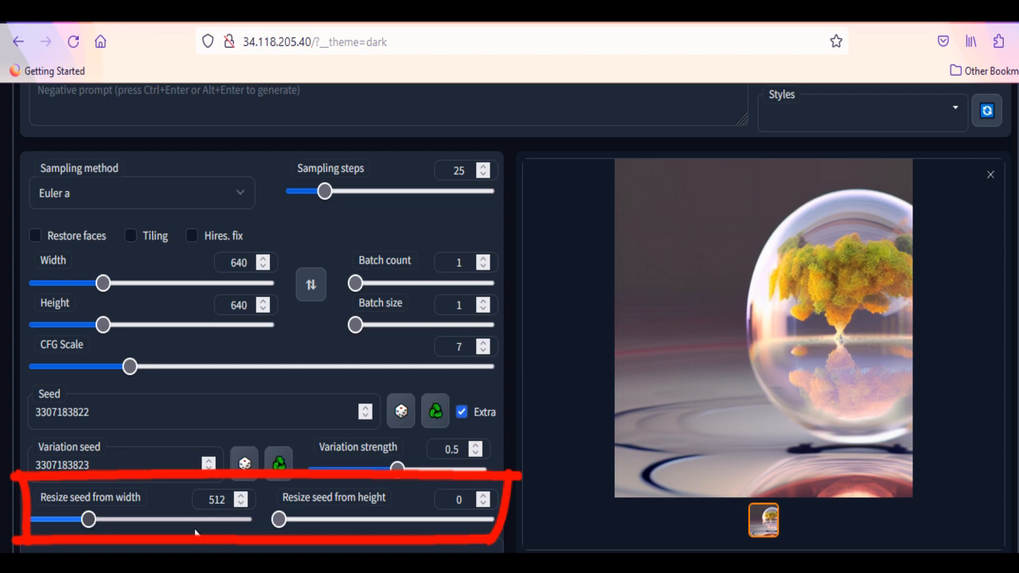
click(336, 521)
drag(337, 522, 330, 520)
Step: Generate the crystal ball images with the resized seed and examine several images of the batch
scroll(270, 436, down, 2)
scroll(269, 433, up, 5)
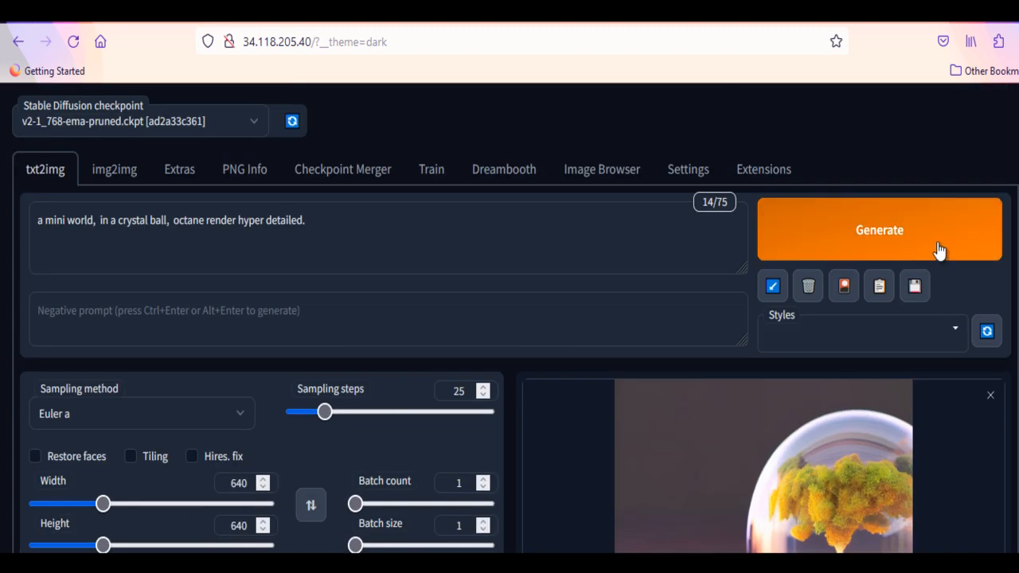
click(892, 232)
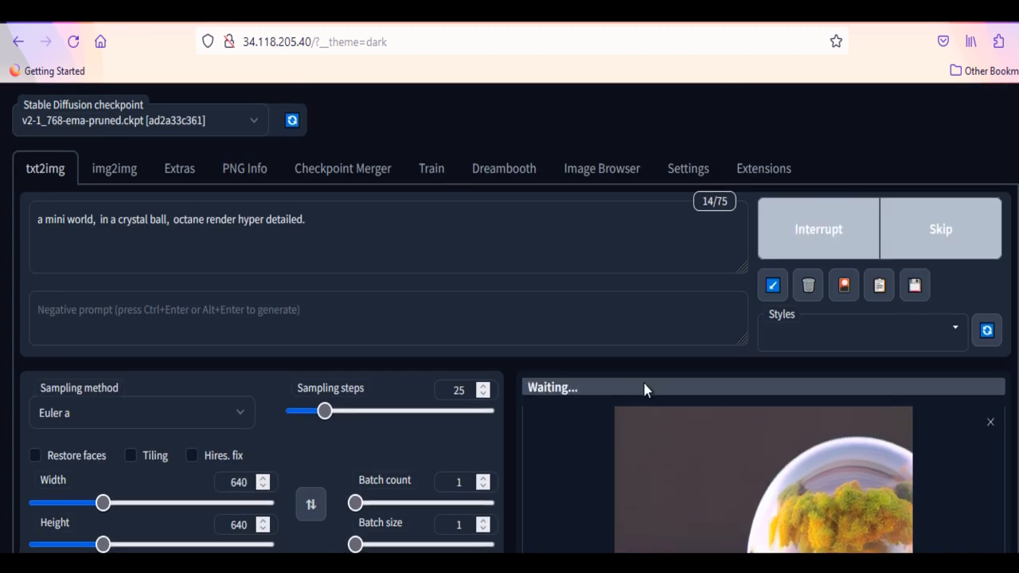
scroll(643, 390, down, 3)
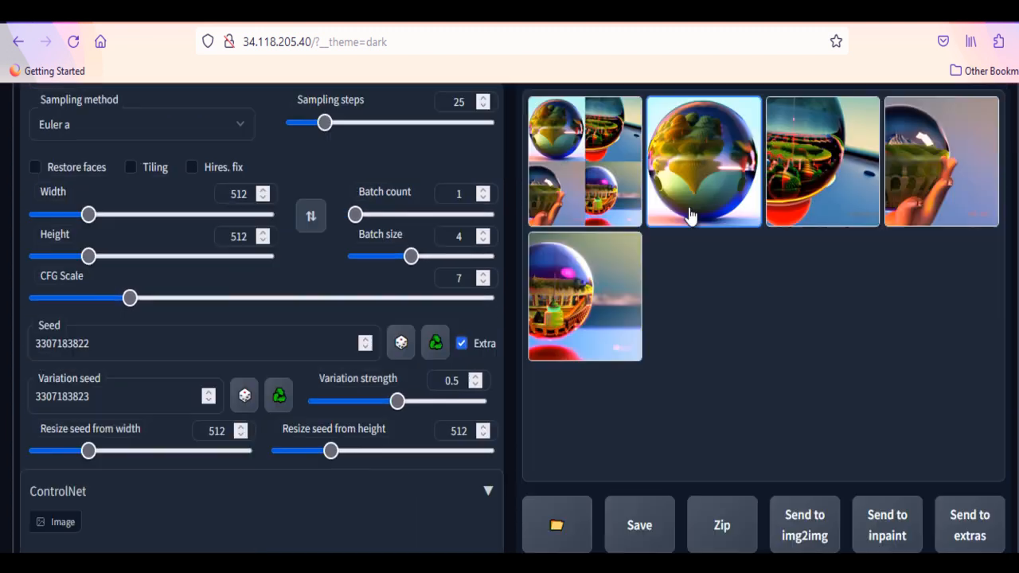
click(688, 213)
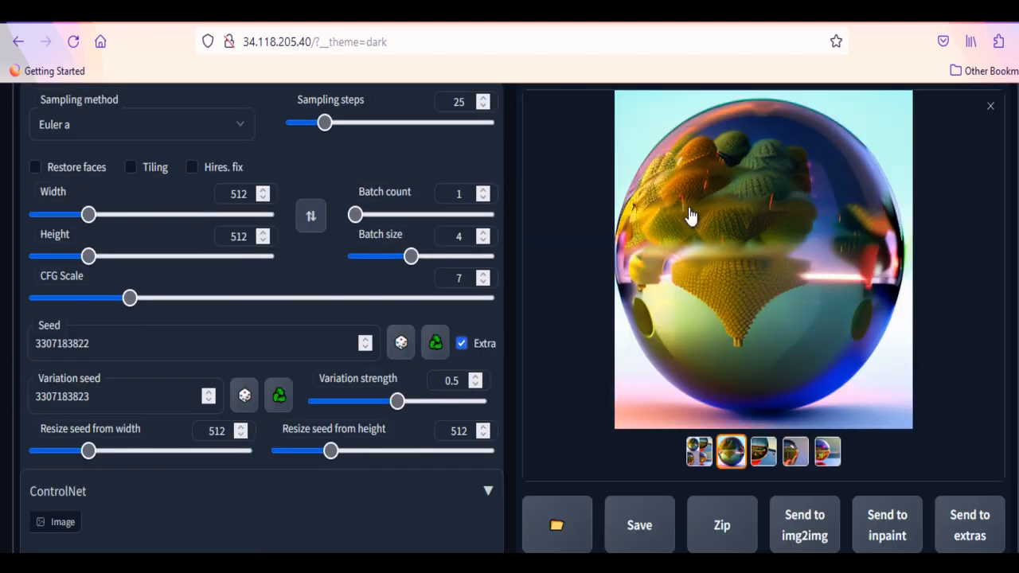
click(762, 452)
click(827, 451)
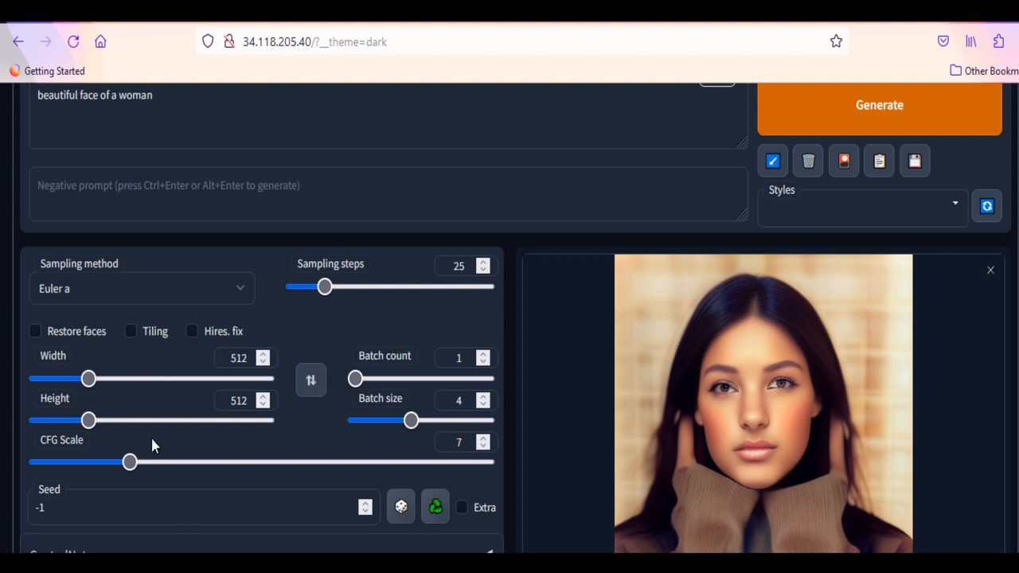
Step: Choose CodeFormer as the face restoration model in the settings, set its weight to 0, and apply the settings
scroll(280, 410, up, 3)
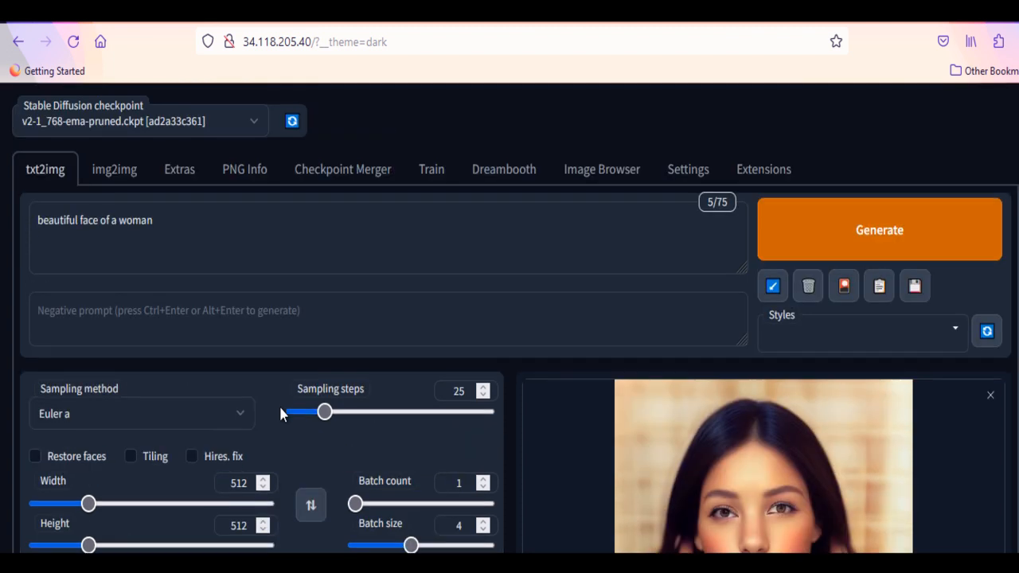
click(675, 170)
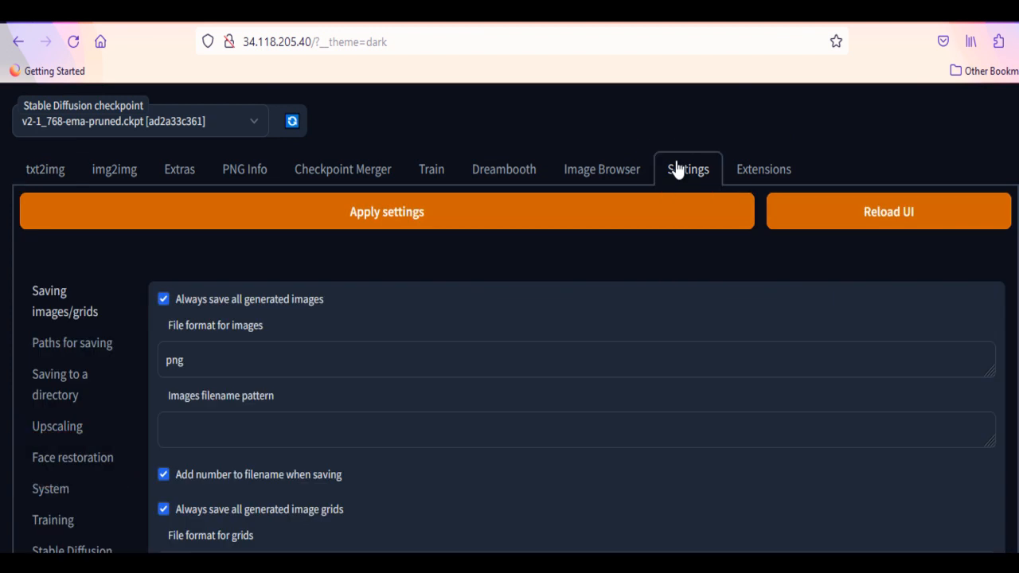
scroll(182, 358, down, 4)
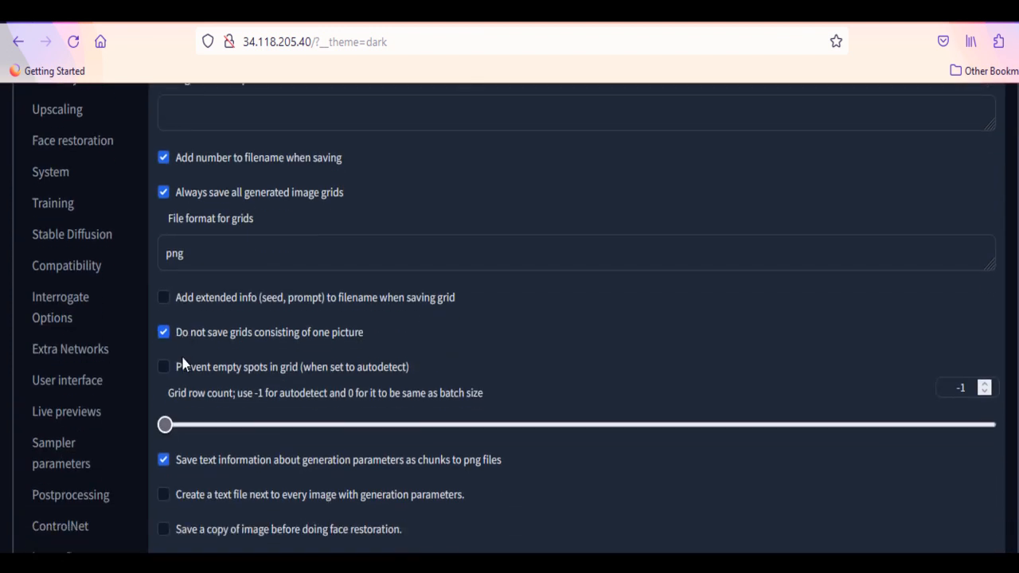
click(97, 144)
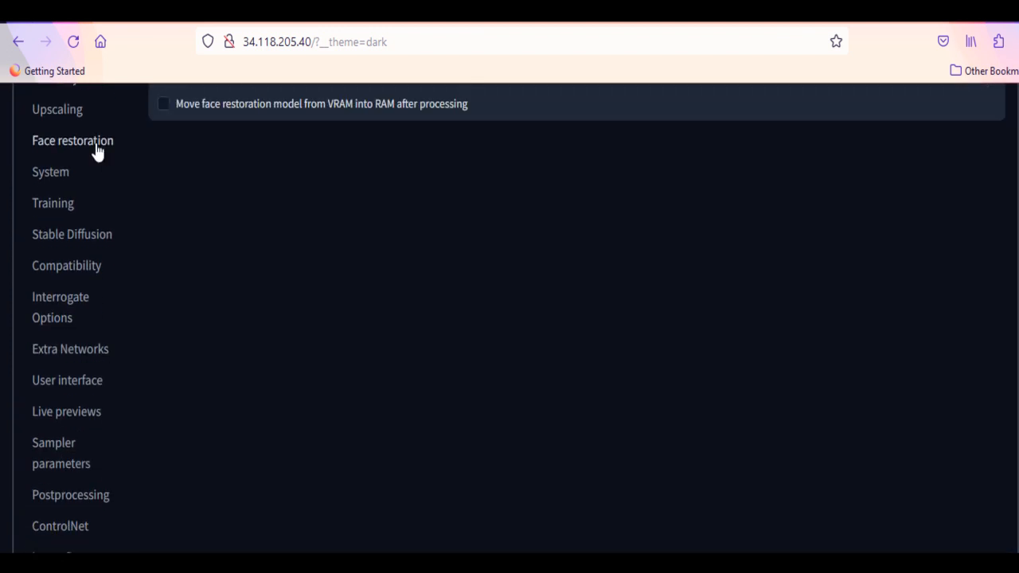
scroll(399, 256, up, 4)
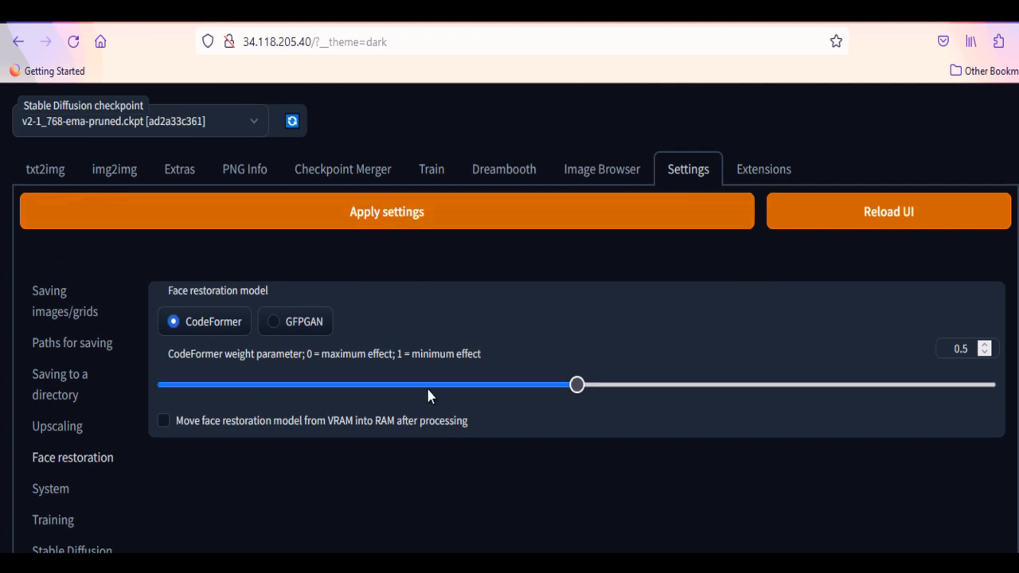
click(174, 325)
click(164, 386)
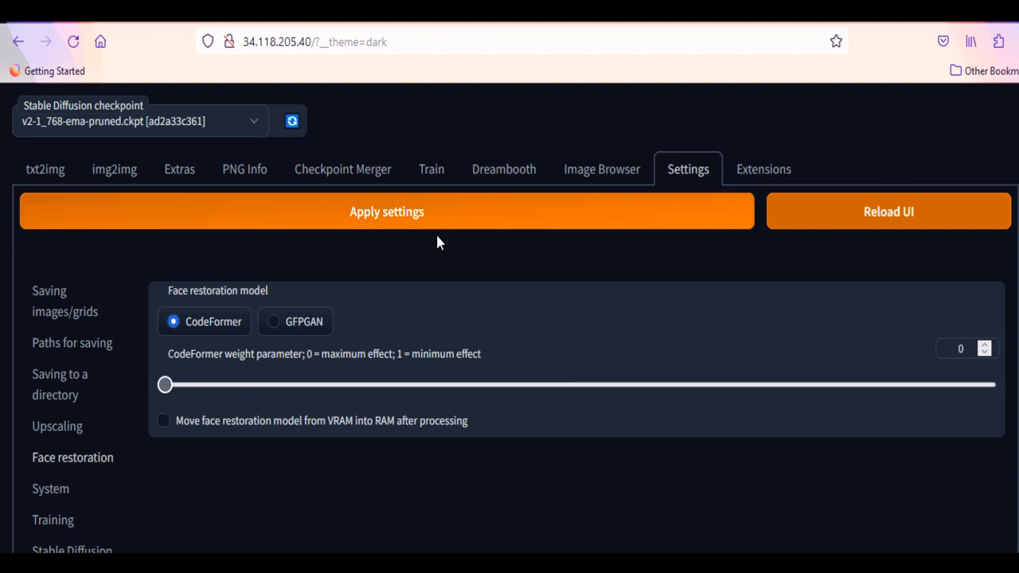
click(448, 212)
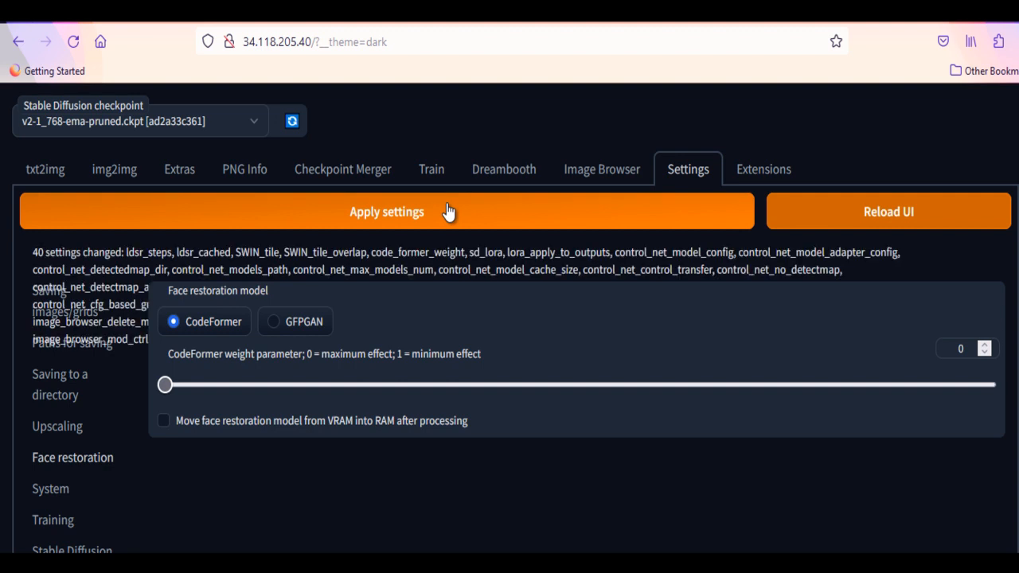
Step: Enable Restore faces for text-to-image generation and generate the images of the woman's face
click(62, 174)
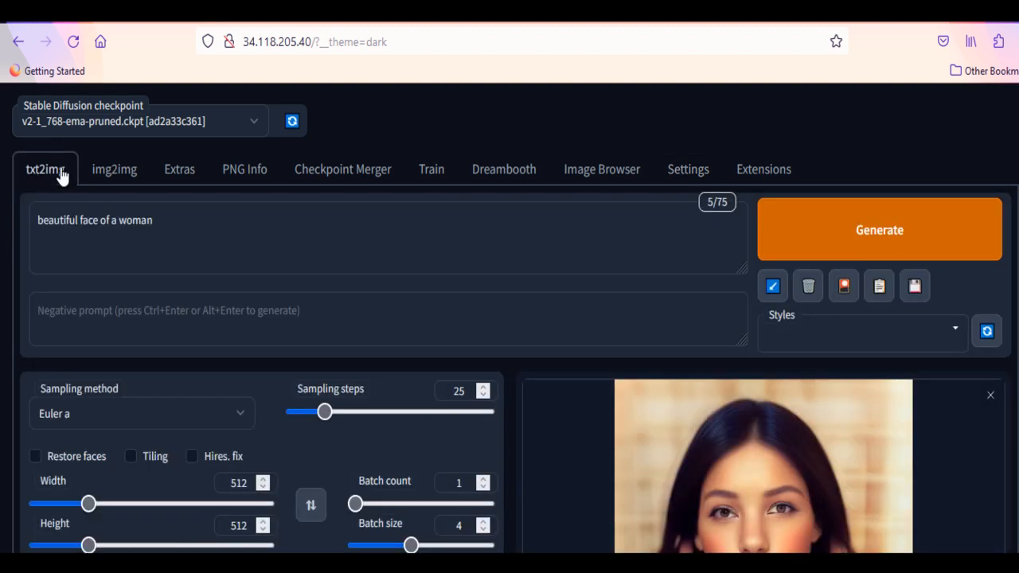
scroll(502, 485, down, 2)
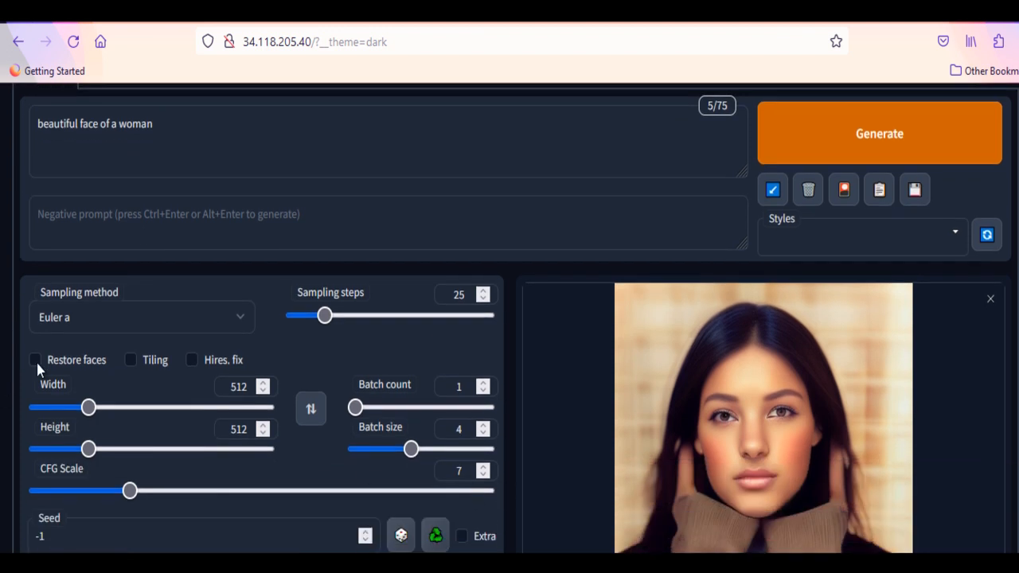
click(36, 362)
scroll(549, 418, down, 3)
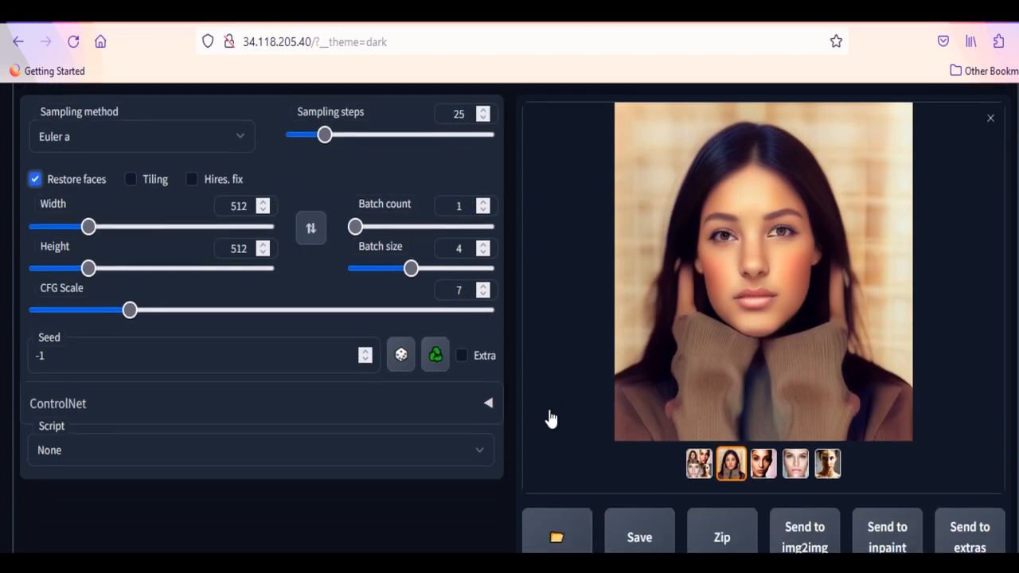
scroll(549, 417, up, 2)
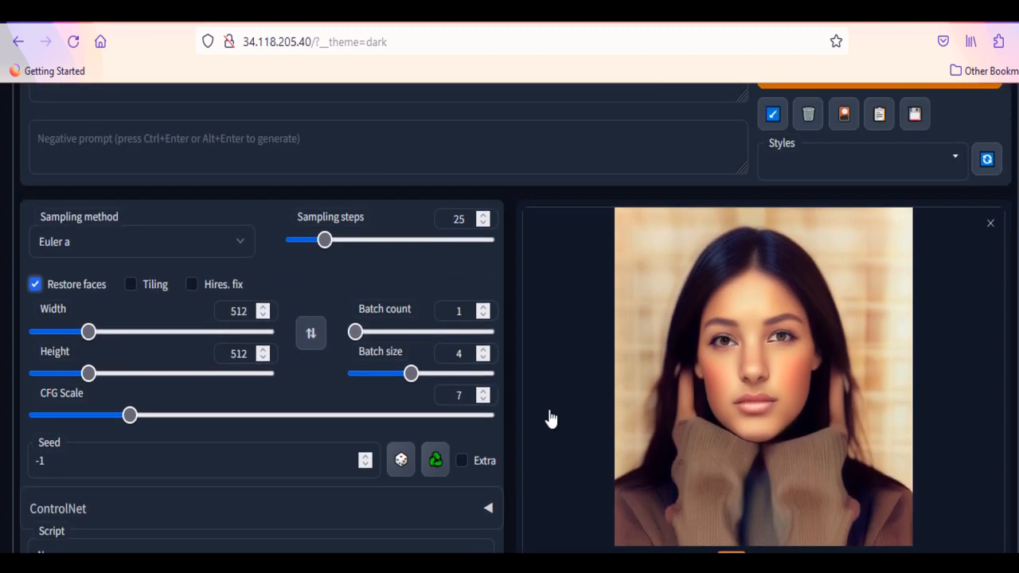
scroll(549, 418, up, 2)
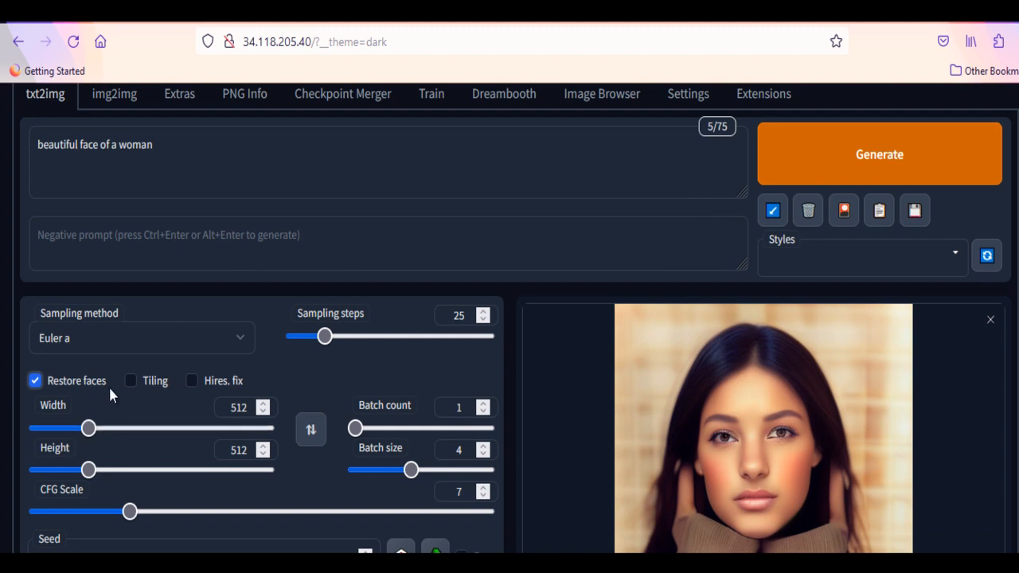
click(856, 162)
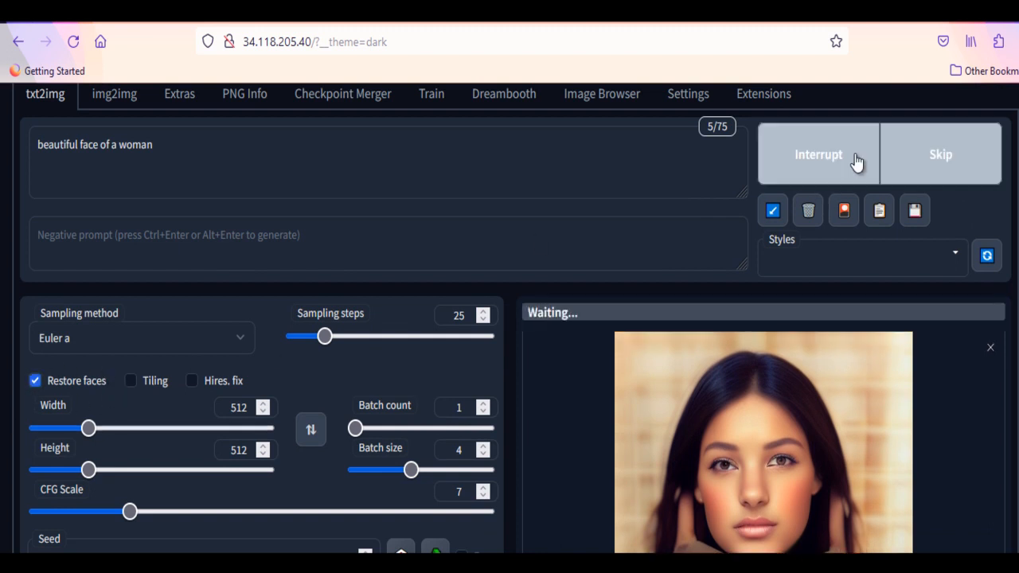
Step: Compare the woman's portrait generated with and without face restoration among the saved images
scroll(856, 162, down, 3)
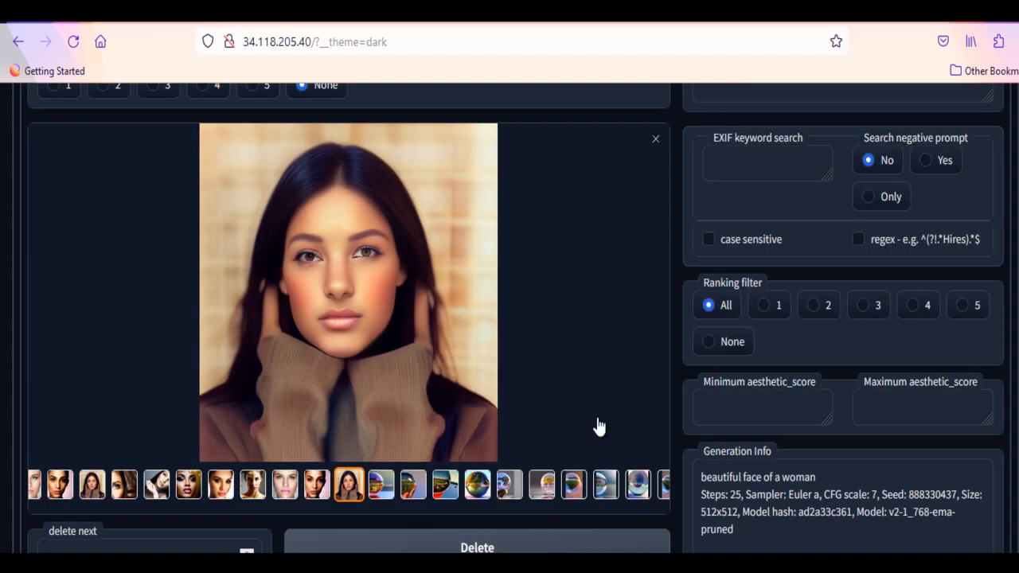
click(92, 484)
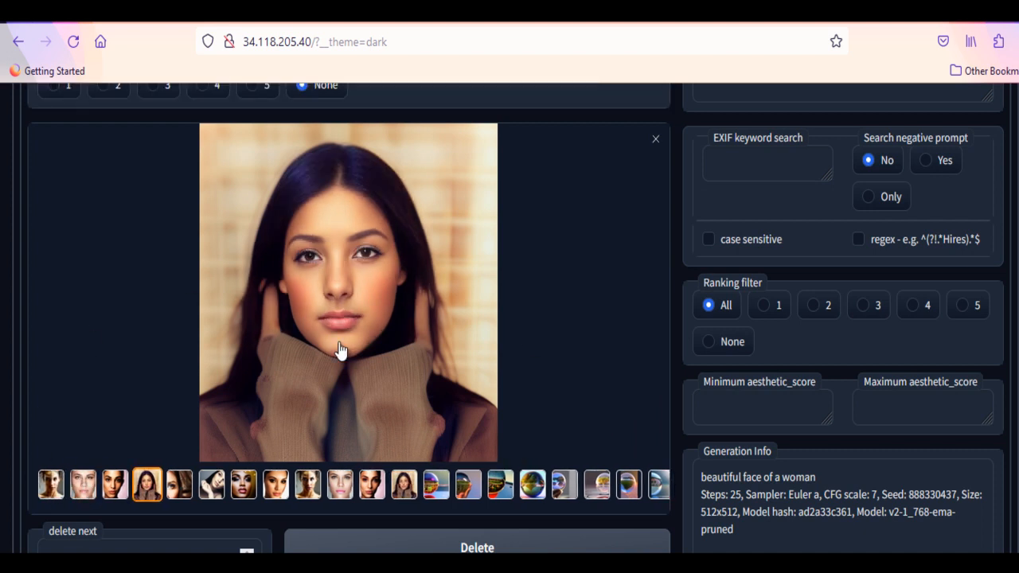
click(406, 485)
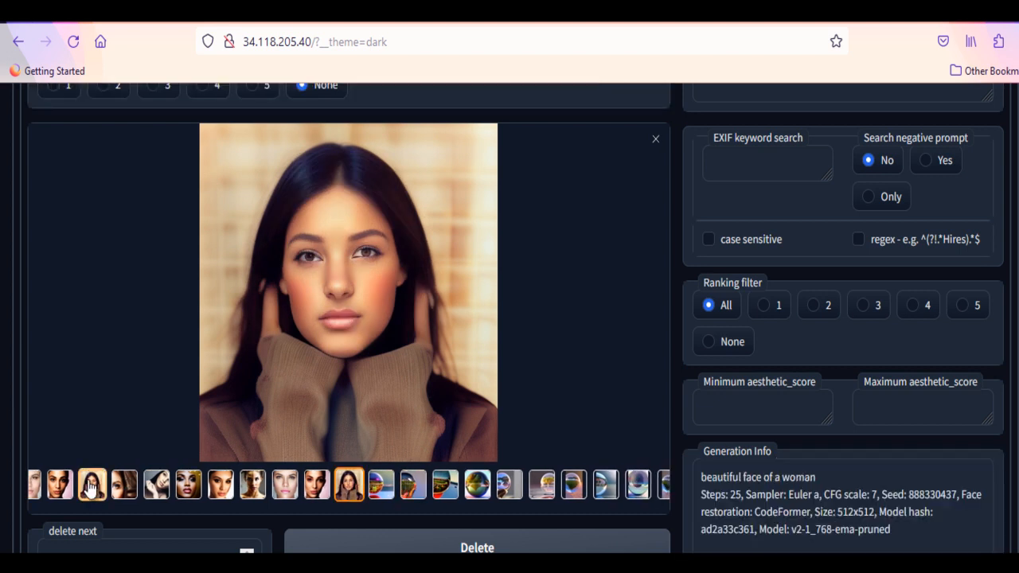
Step: Examine the two flower pattern images generated with Tiling enabled
scroll(91, 487, up, 5)
click(688, 169)
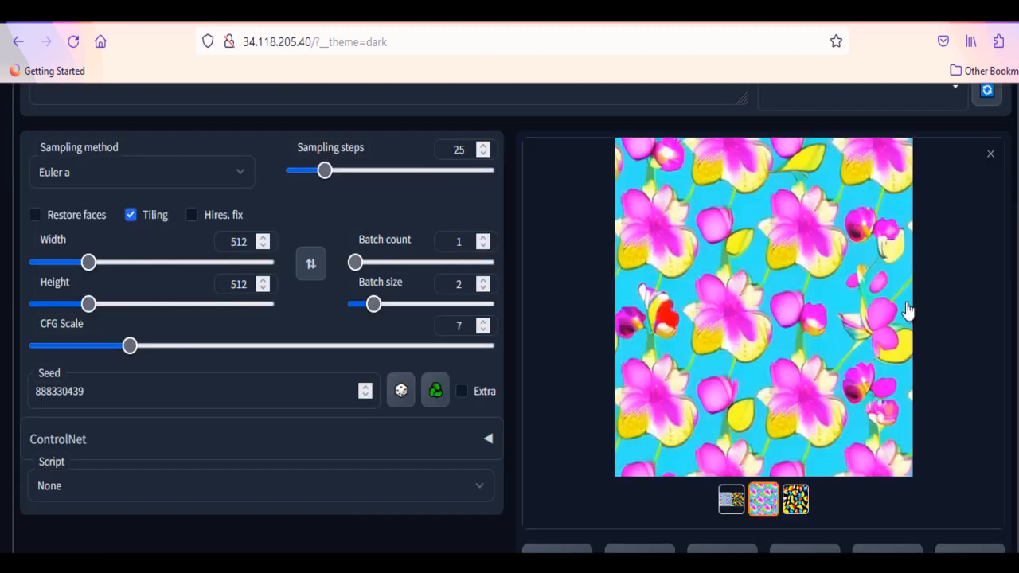
click(794, 509)
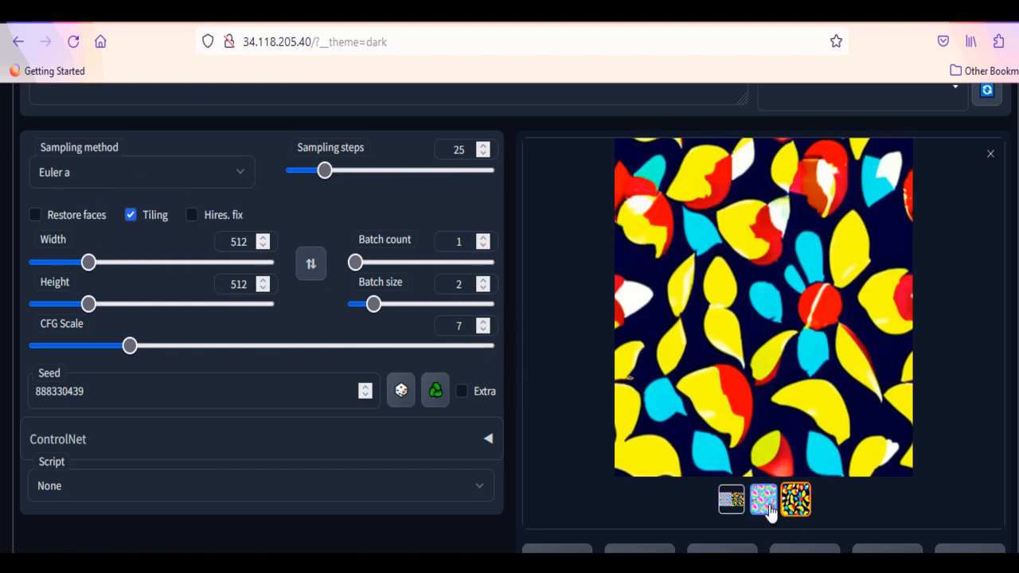
click(764, 502)
Step: Turn off Tiling, enable Hires. fix for the flower pattern, and review its upscaling options
scroll(200, 307, up, 2)
click(192, 298)
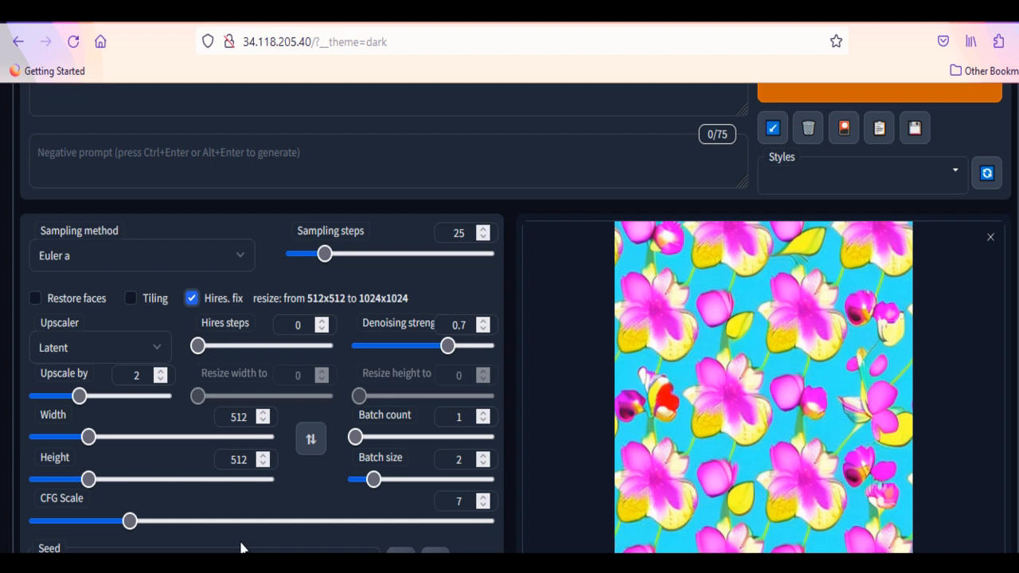
scroll(241, 548, down, 1)
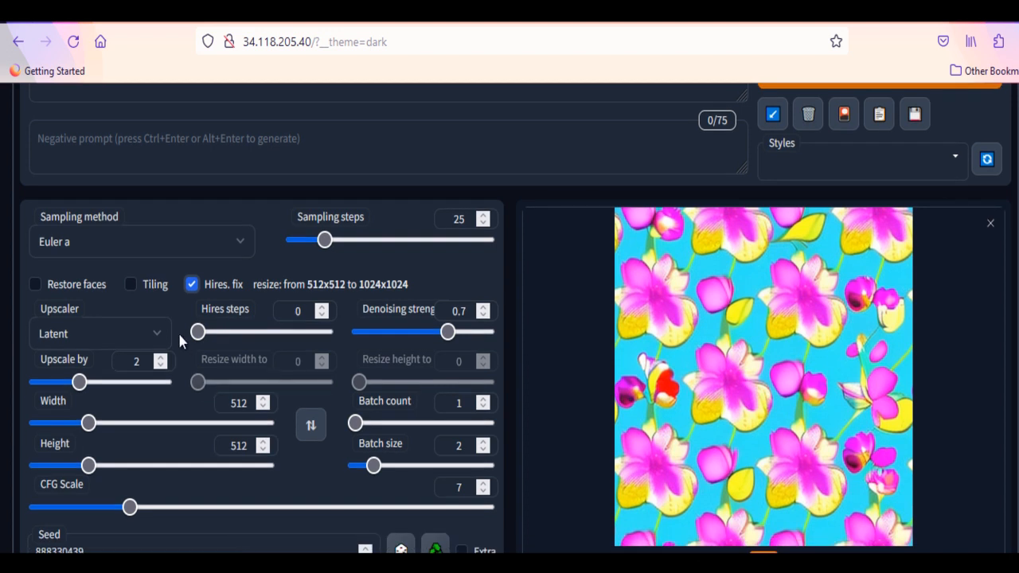
scroll(178, 330, down, 3)
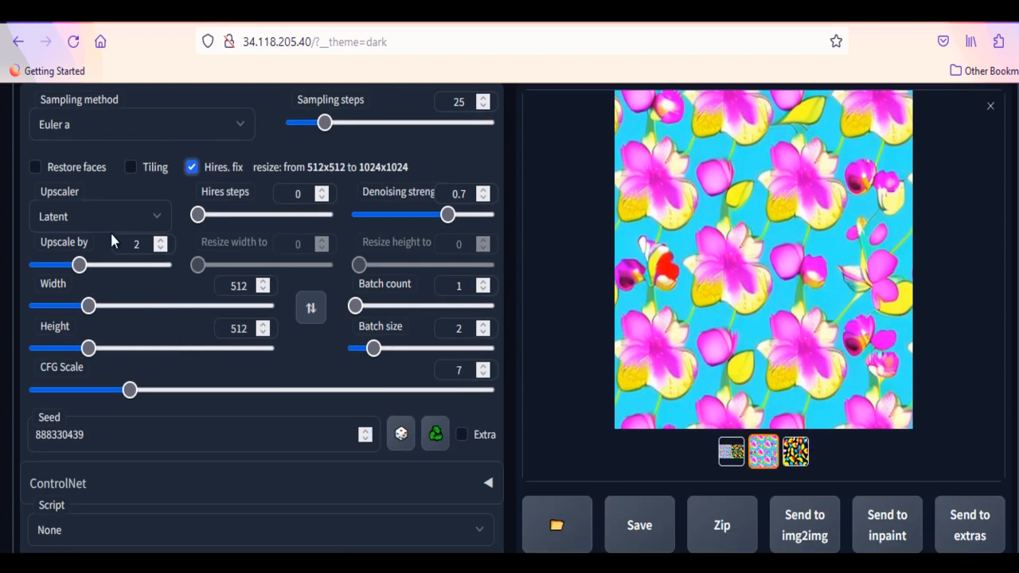
scroll(156, 216, up, 7)
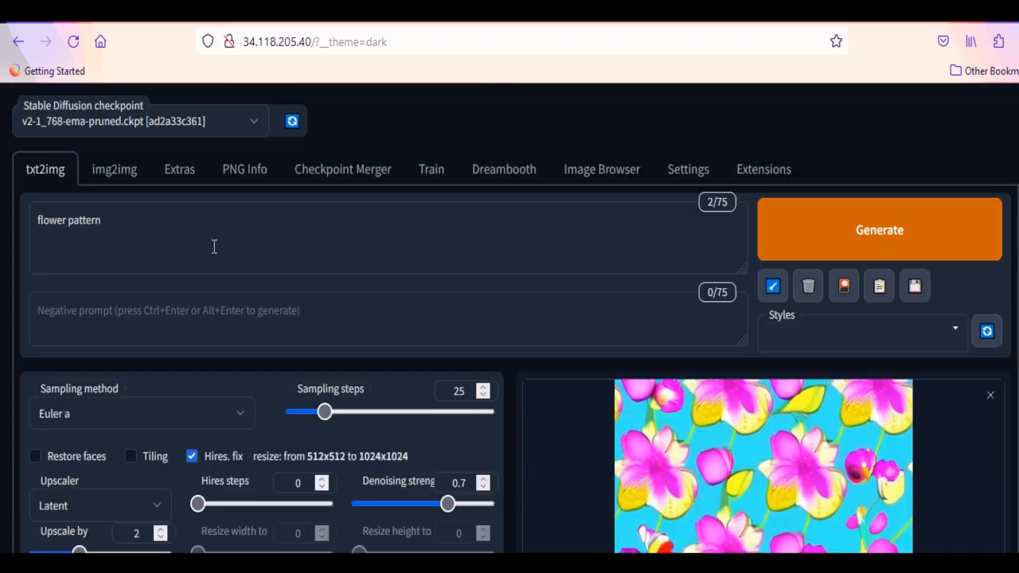
Step: Look through the resize, upscaler and face restoration options for processing a single image in Extras
click(180, 170)
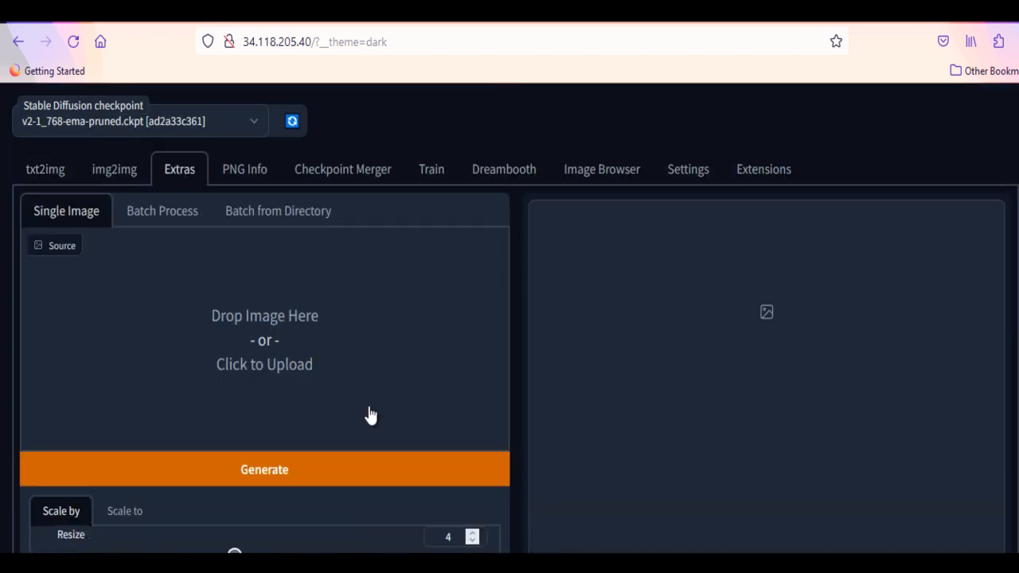
scroll(263, 387, down, 3)
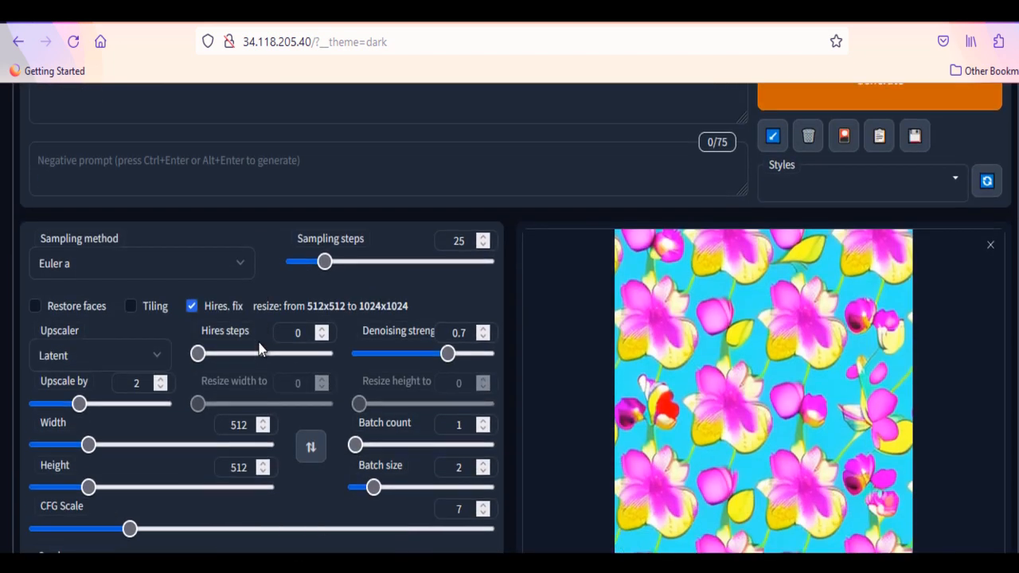
scroll(258, 344, down, 4)
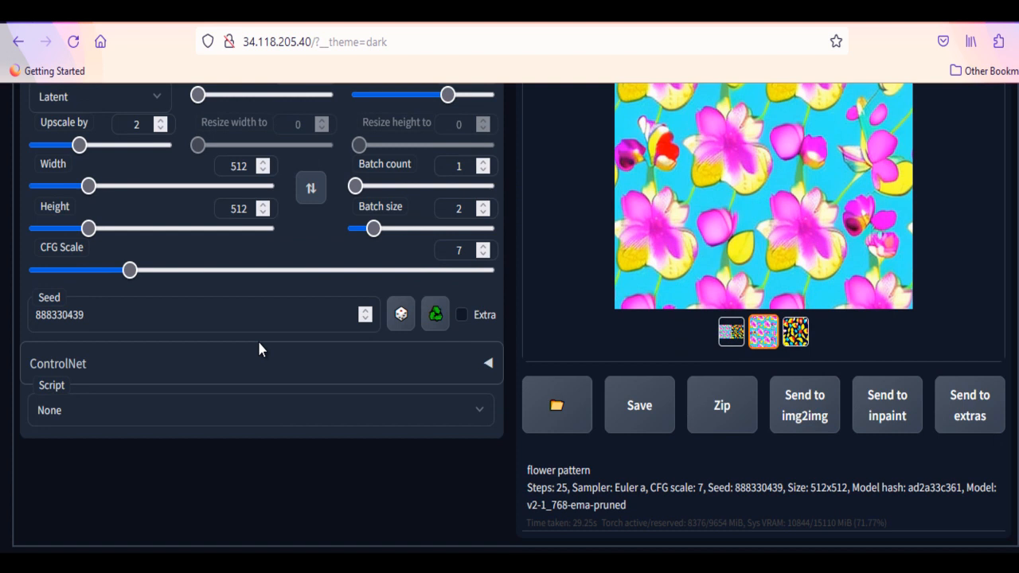
Step: Generate an image from the prompt "a mini world in a crystal ball octane hyperdetailed"
scroll(259, 348, up, 5)
scroll(258, 342, down, 5)
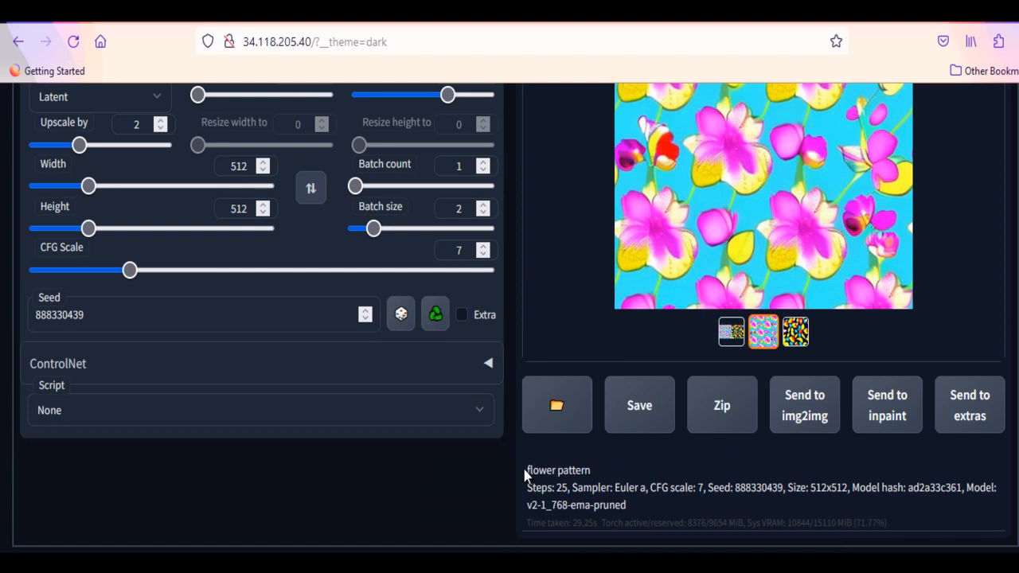
scroll(525, 475, up, 2)
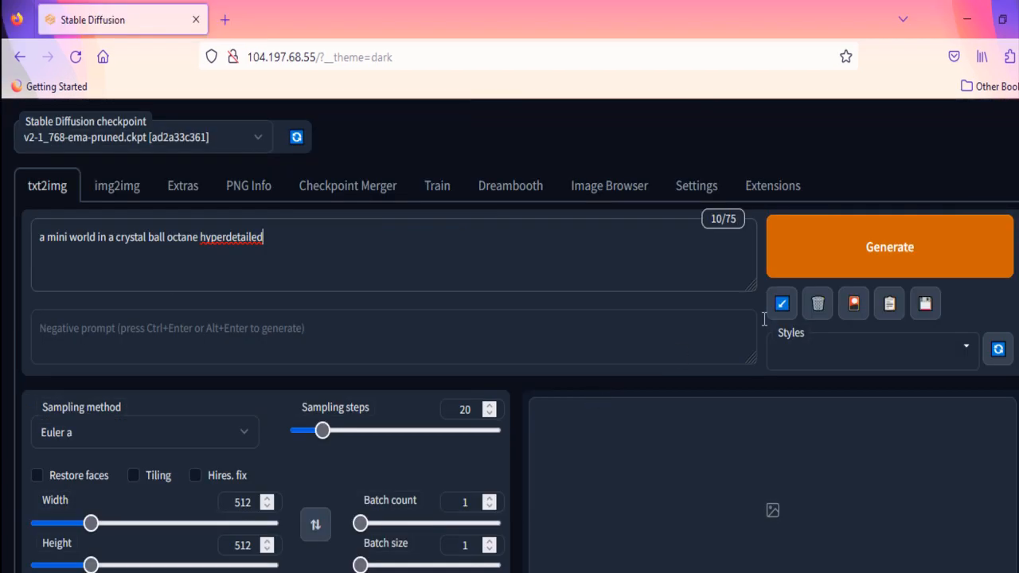
click(872, 256)
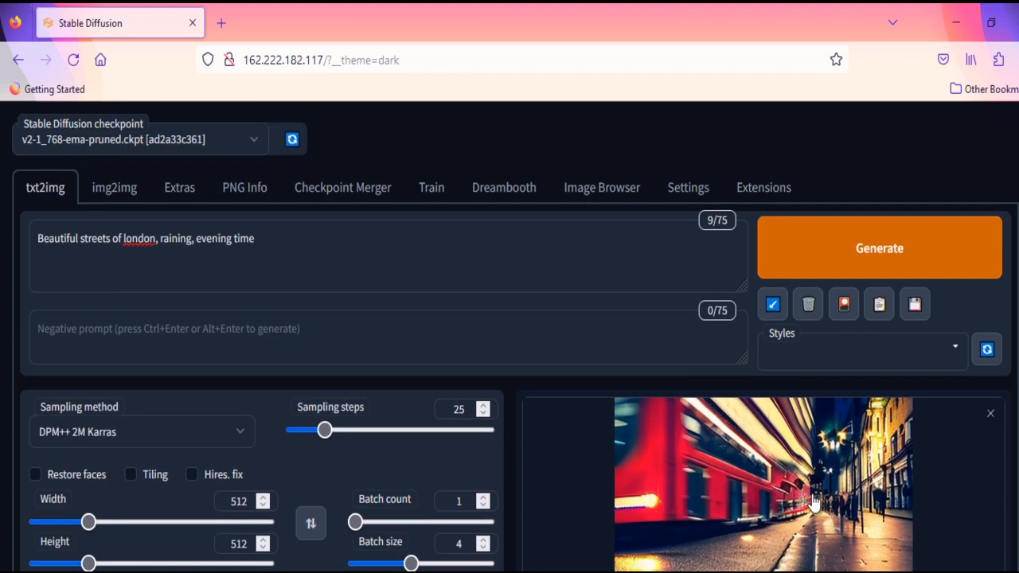
Step: Try to delete the London streets prompt, and save that prompt as a style named "london rain"
click(808, 304)
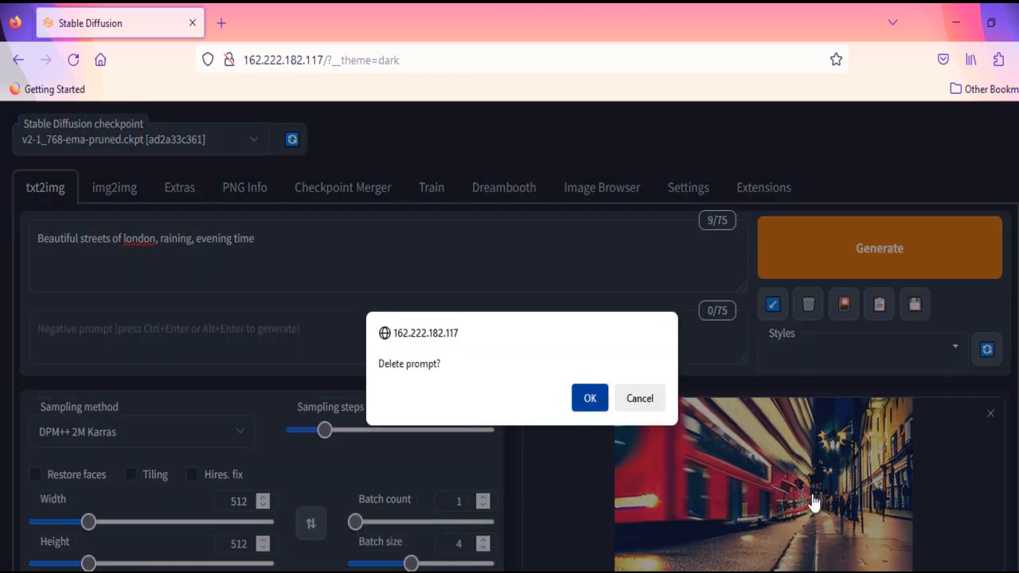
click(589, 398)
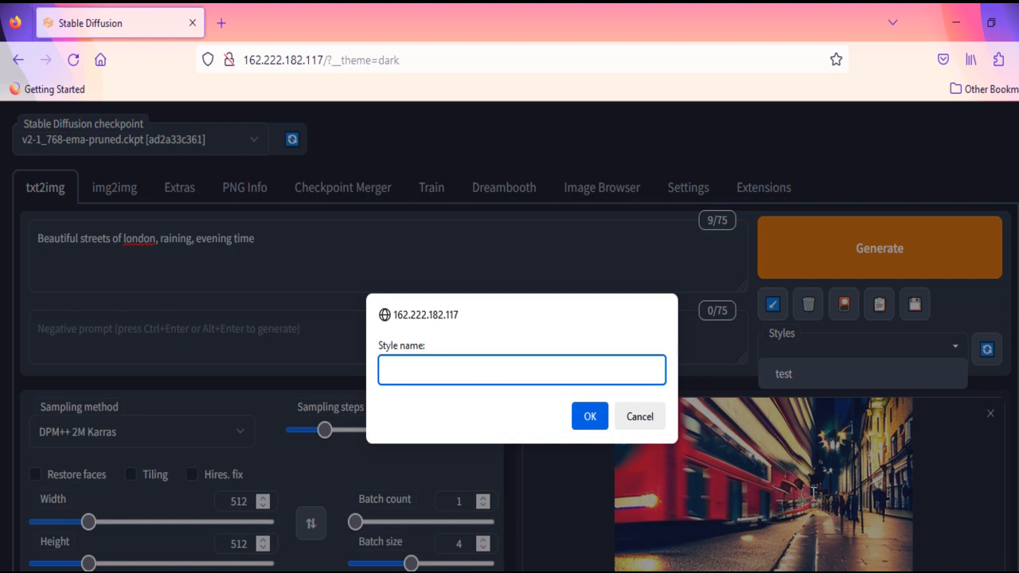
text(london rain)
key(Return)
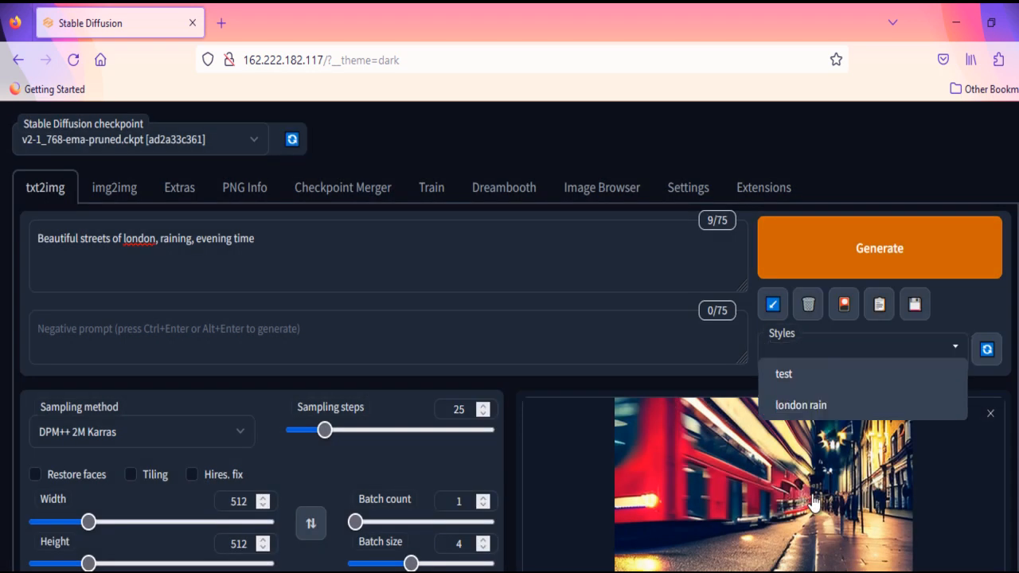
Step: Apply the "london rain" style to the prompt and examine the generated images' parameters
key(Down)
scroll(814, 503, down, 5)
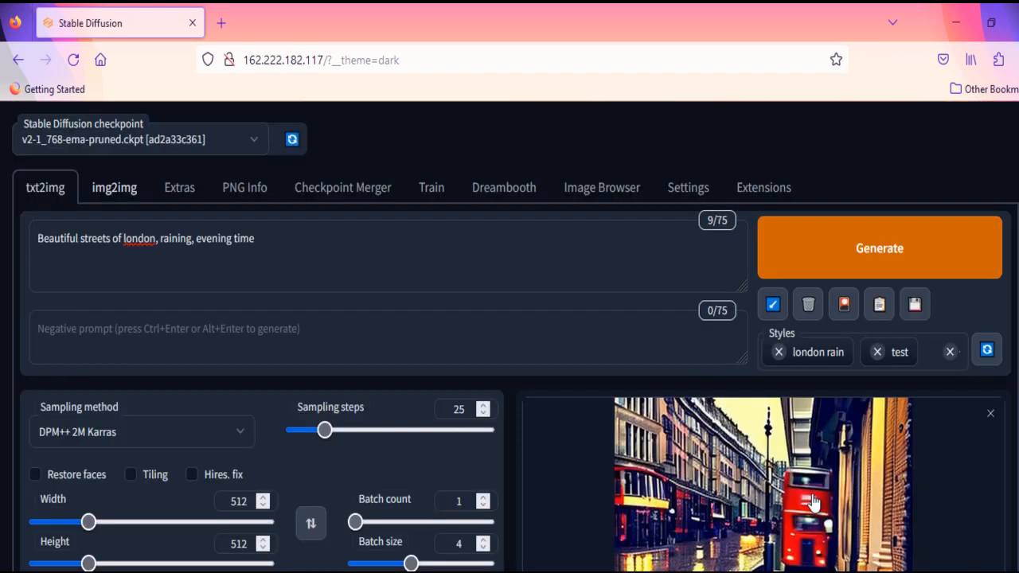
Step: Open img2img and look over its image upload area and generation settings
click(114, 188)
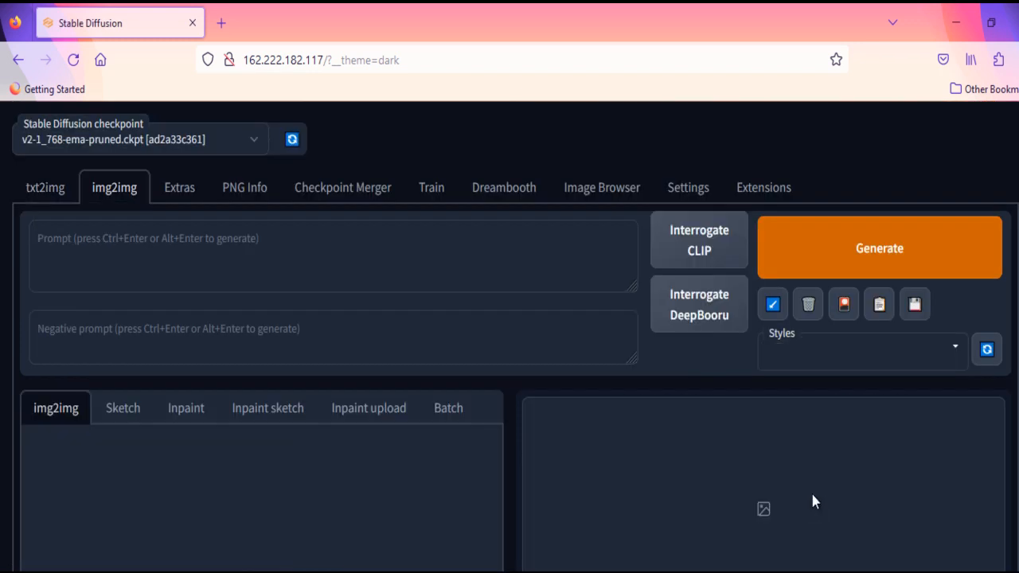
scroll(813, 503, down, 5)
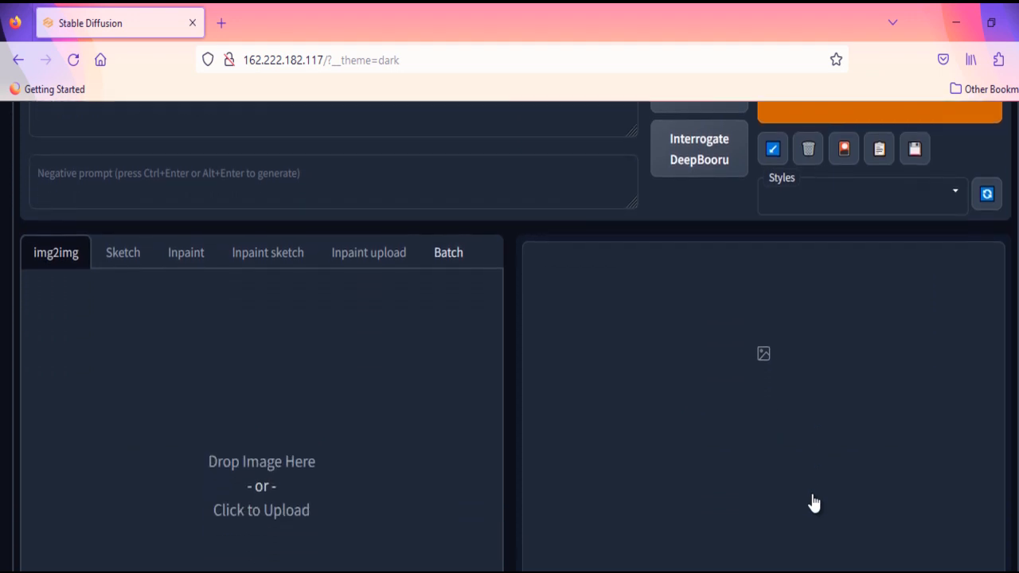
scroll(814, 503, down, 5)
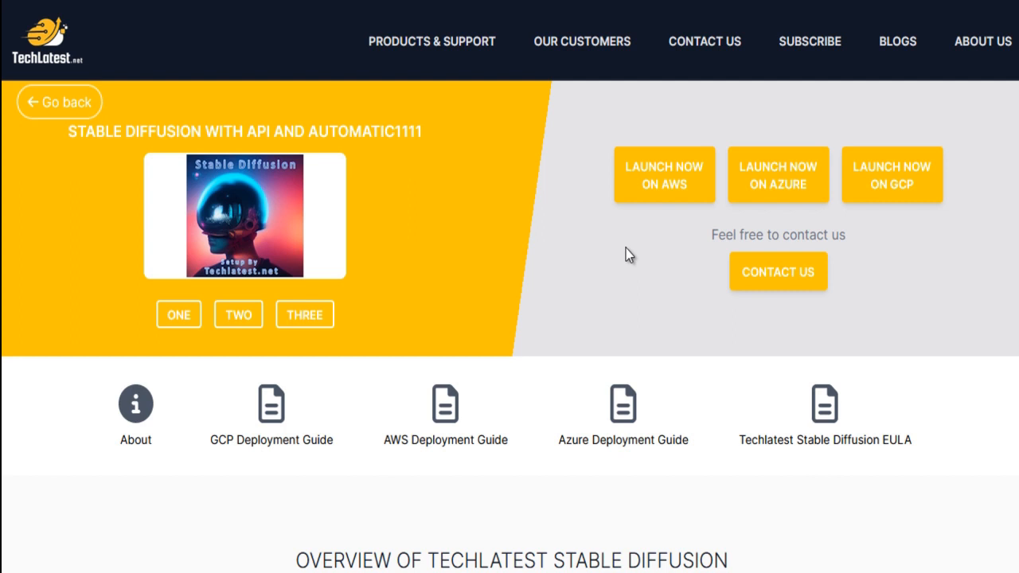
Step: Look through the TechLatest Stable Diffusion product page and its GCP setup guide on techlatest.net
scroll(585, 375, down, 3)
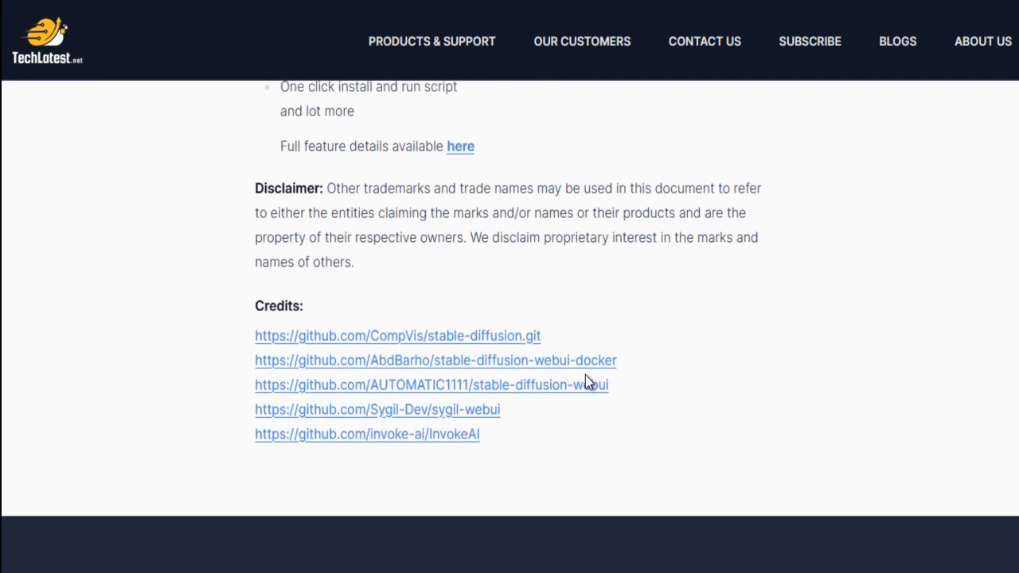
scroll(585, 375, down, 2)
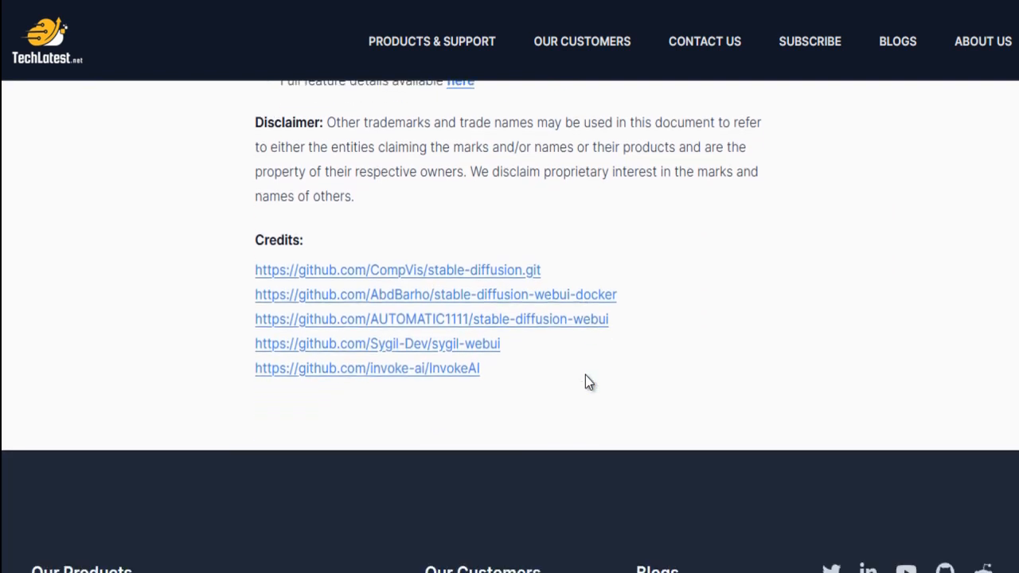
scroll(585, 380, up, 2)
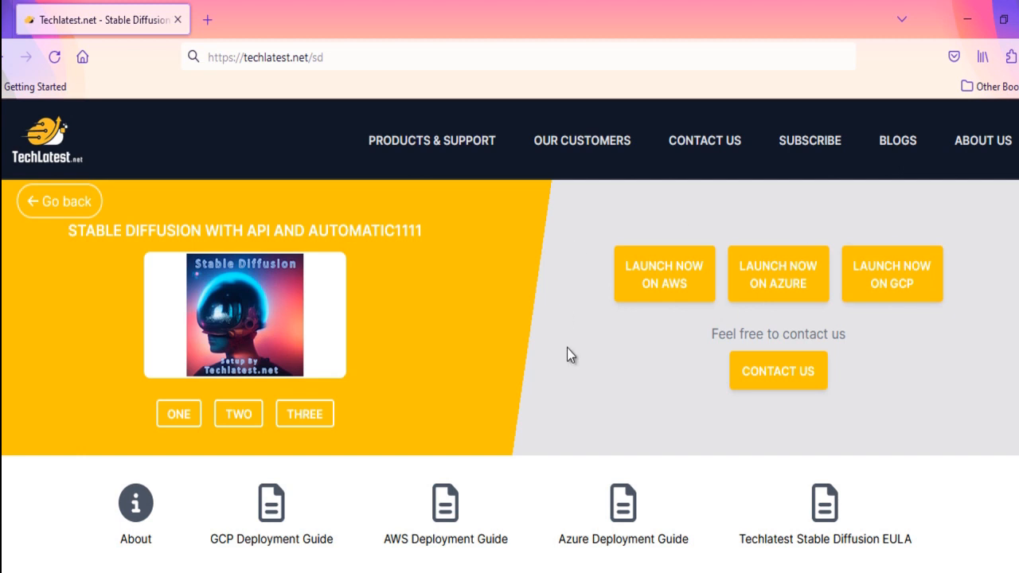
scroll(568, 348, down, 3)
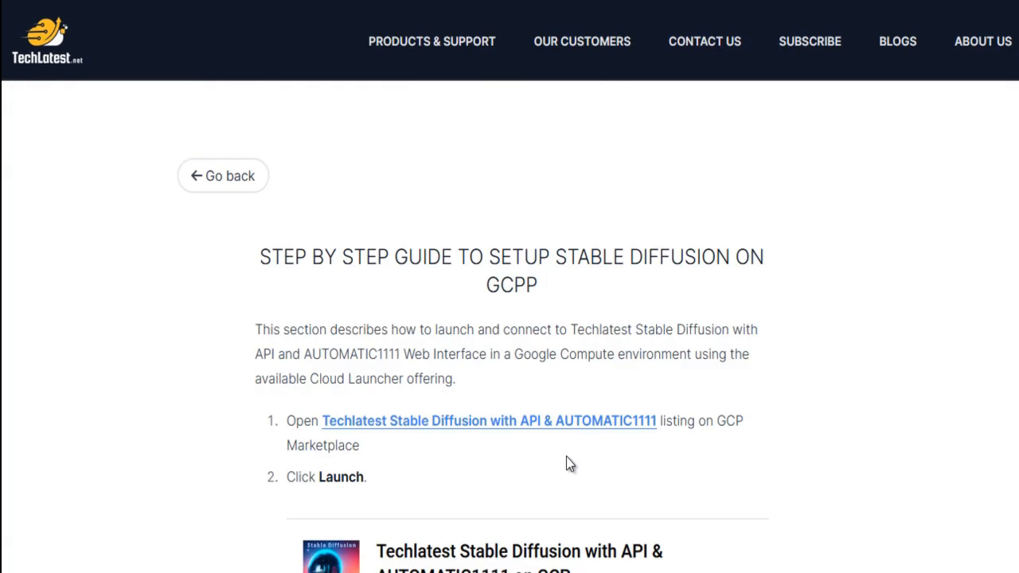
scroll(566, 462, down, 3)
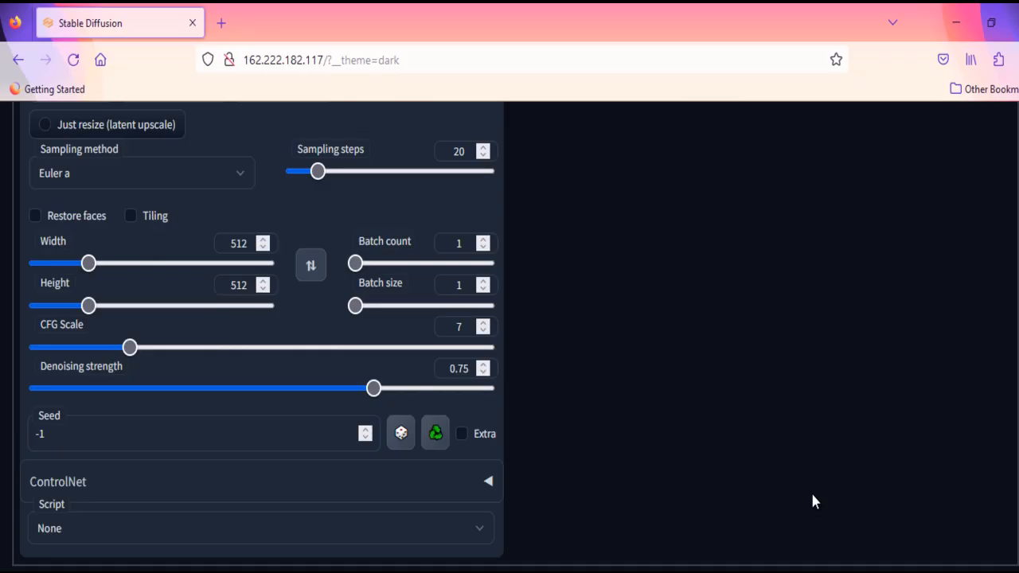